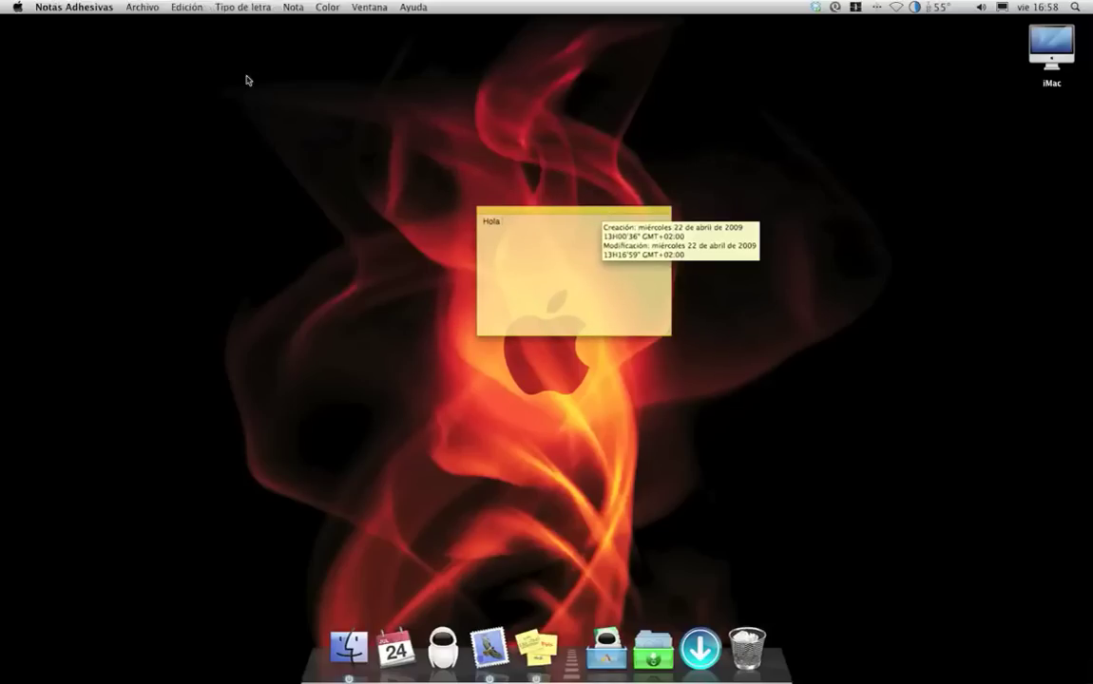
Create a new sticky note containing the text "Nuevo 1".
click(143, 7)
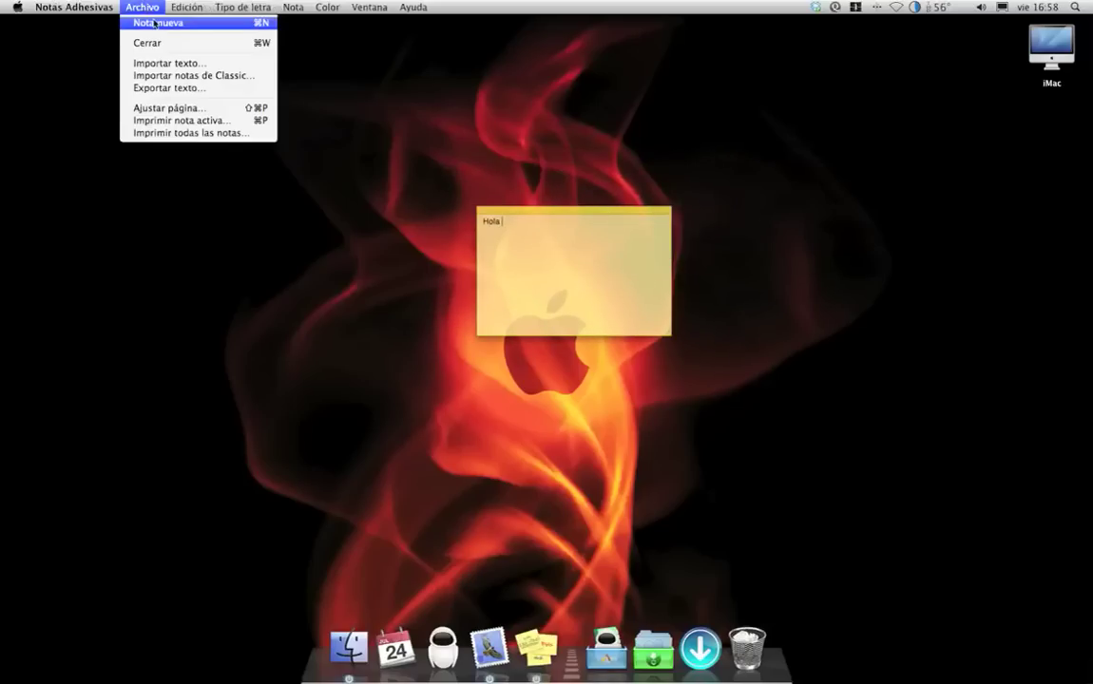
click(263, 30)
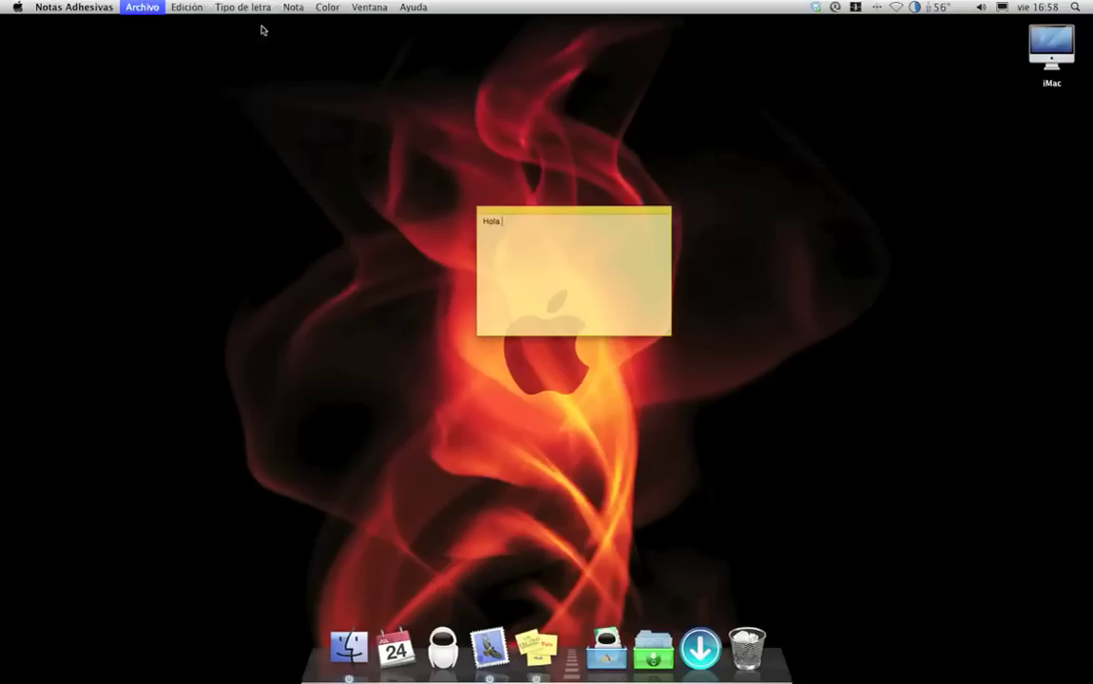
mouse_move(529, 344)
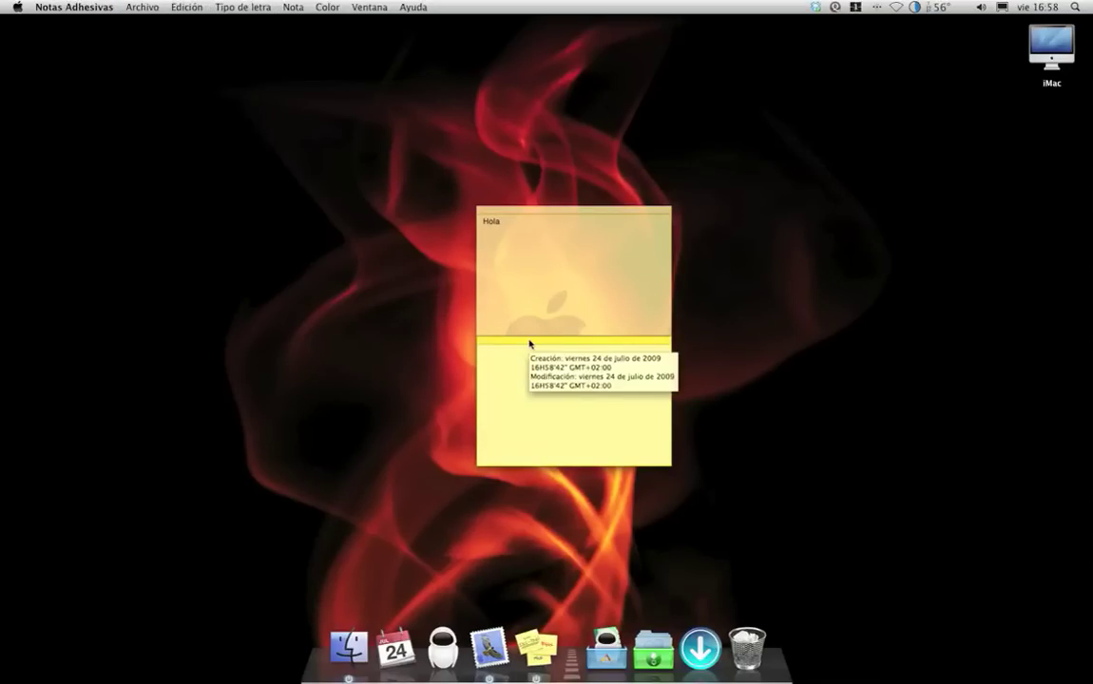
text(Nuevo 1)
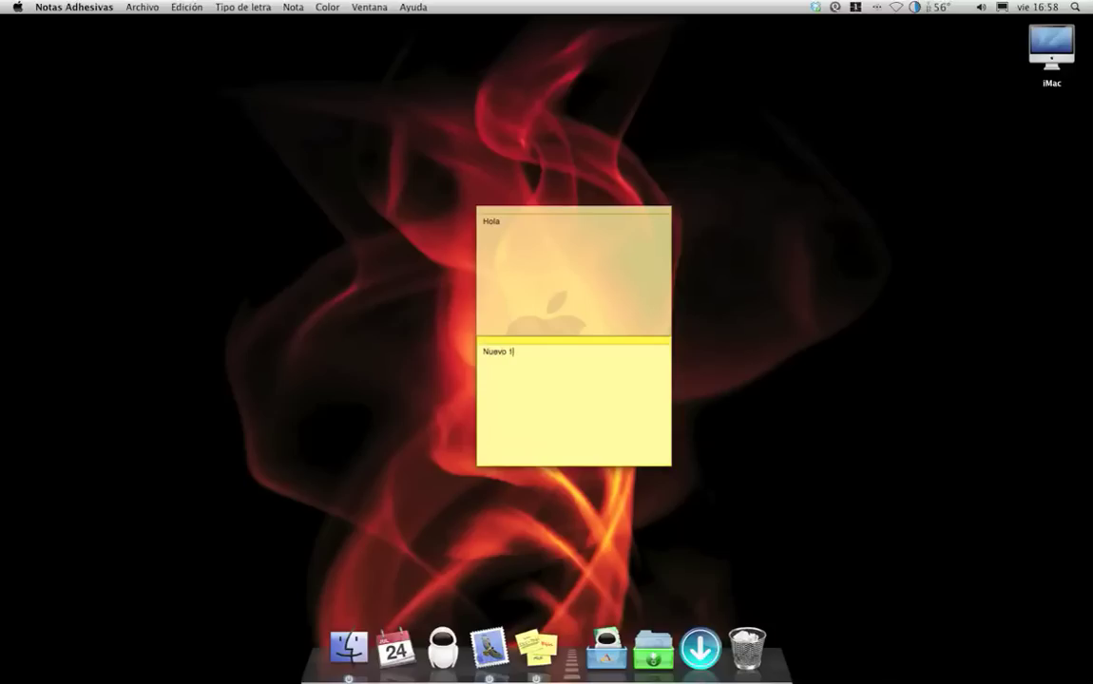
Rearrange the two notes so that "Nuevo 1" overlaps the lower right corner of the "Hola" note.
drag(549, 340, 642, 235)
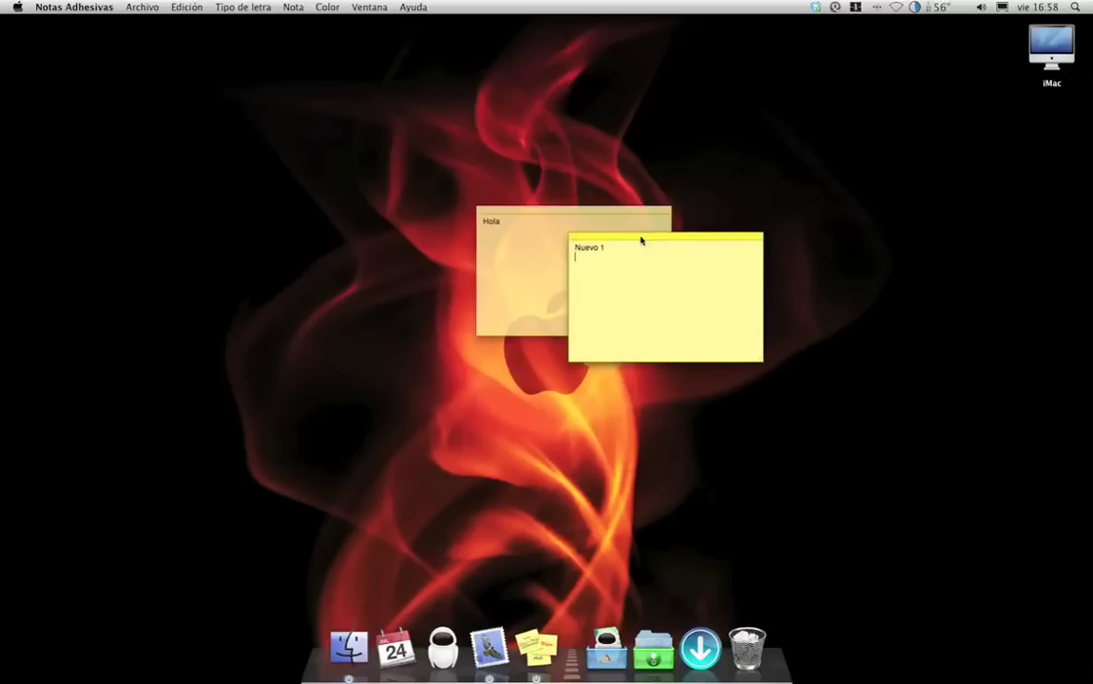
drag(571, 211, 332, 120)
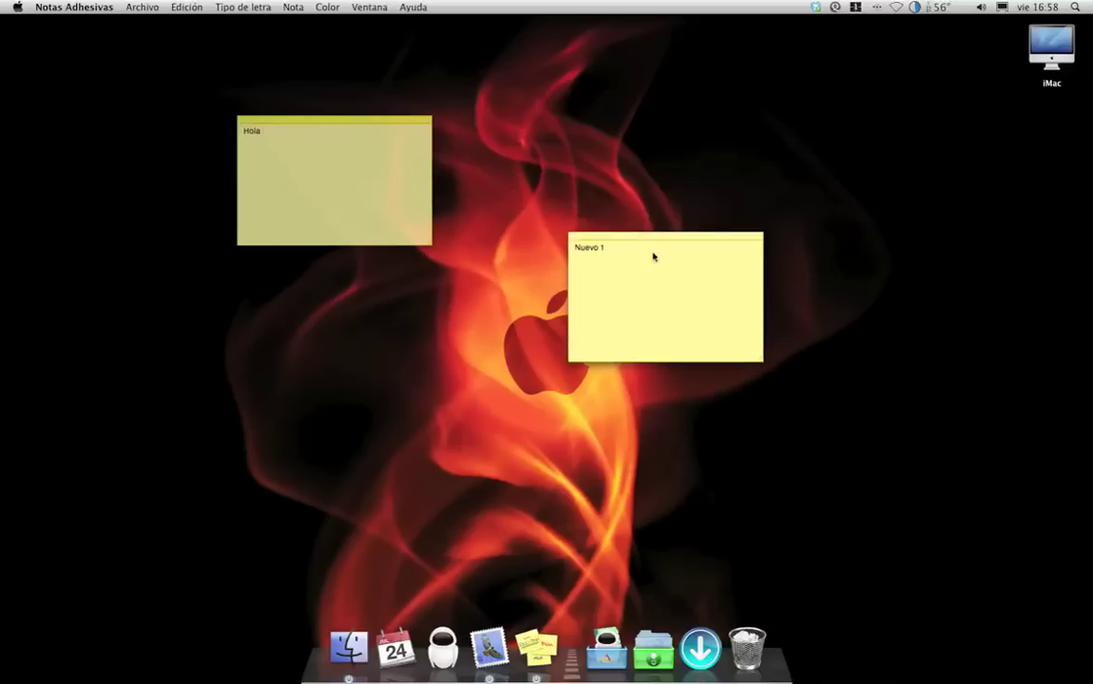
drag(664, 239, 440, 198)
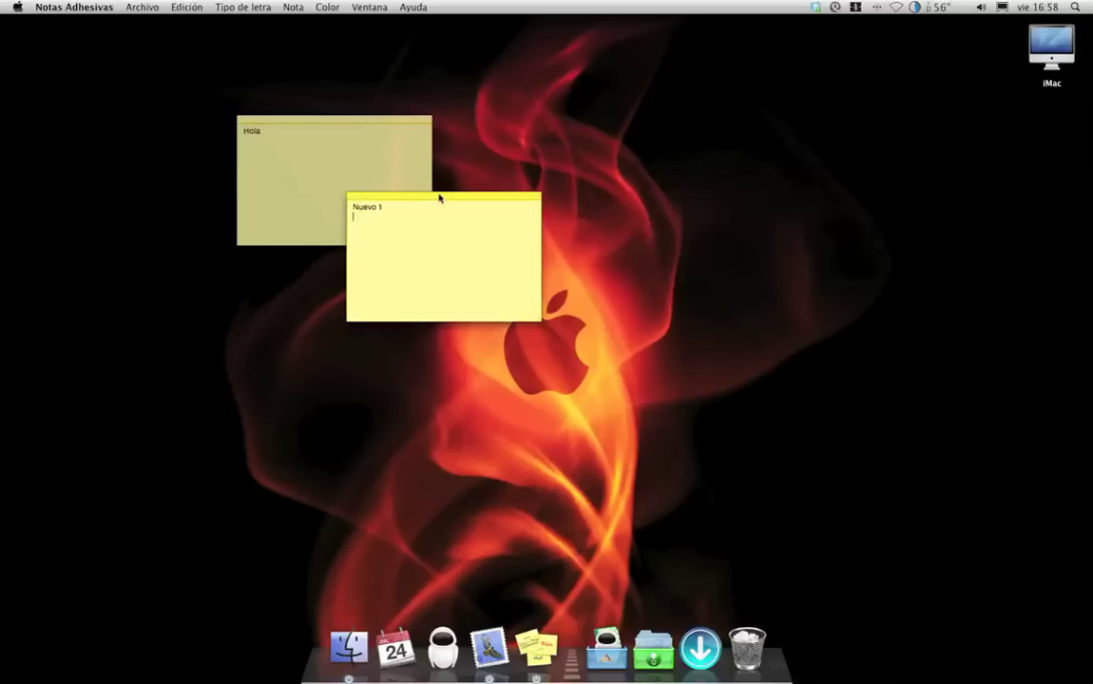
Try the colors Azul, Verde, Rosa, Violeta and Gris on the "Nuevo 1" note.
click(329, 7)
click(344, 35)
click(327, 7)
click(344, 47)
click(327, 7)
click(344, 59)
click(328, 7)
click(346, 73)
click(327, 7)
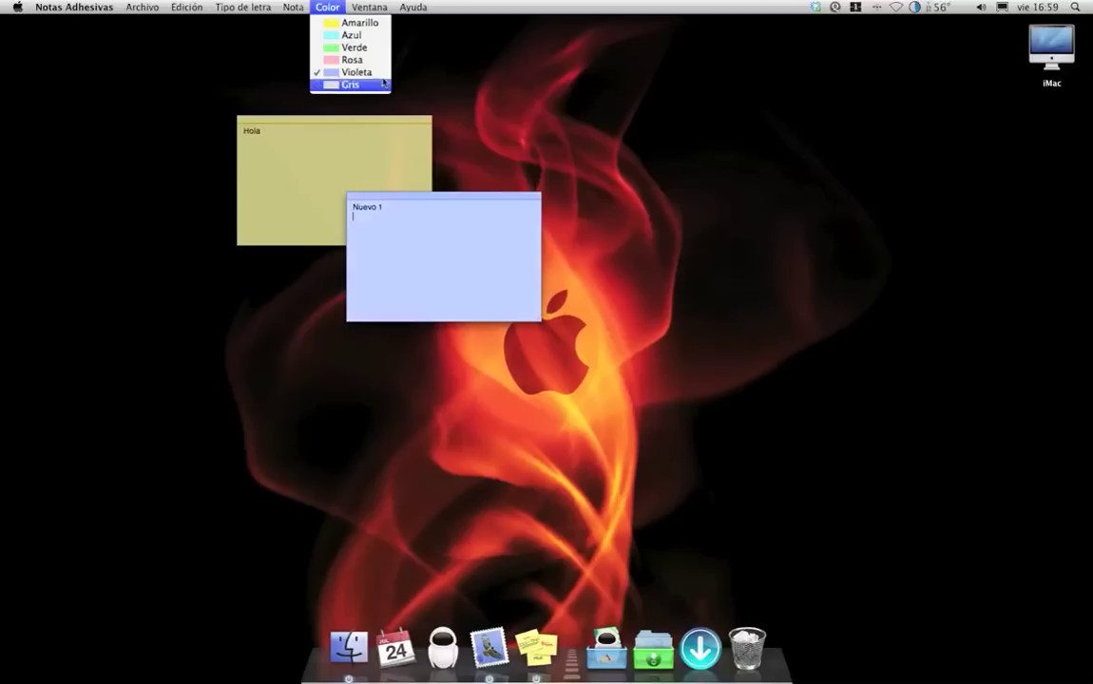
click(350, 85)
Set the "Nuevo 1" note's color to Verde.
click(327, 6)
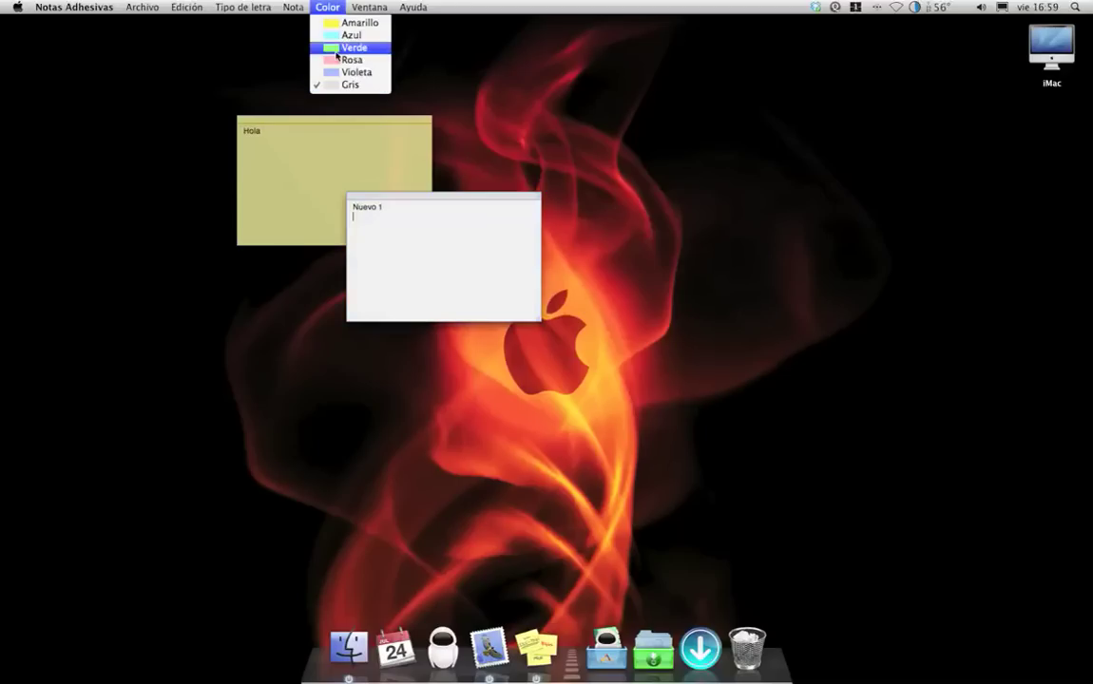
click(339, 47)
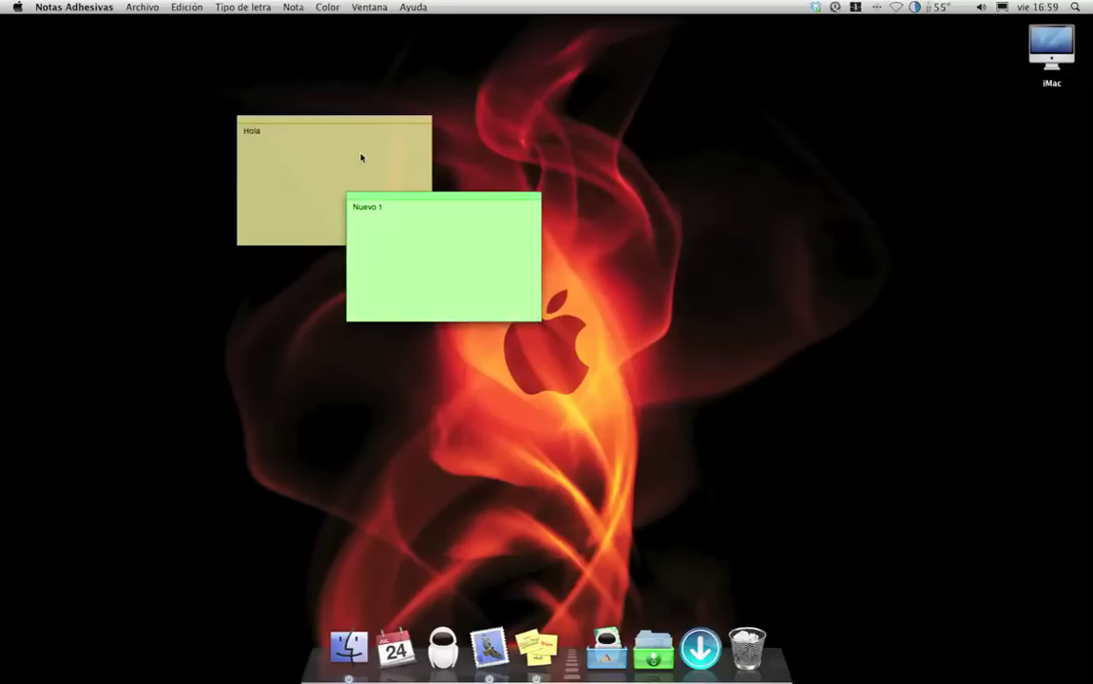
Make the "Nuevo 1" note a floating window.
click(302, 8)
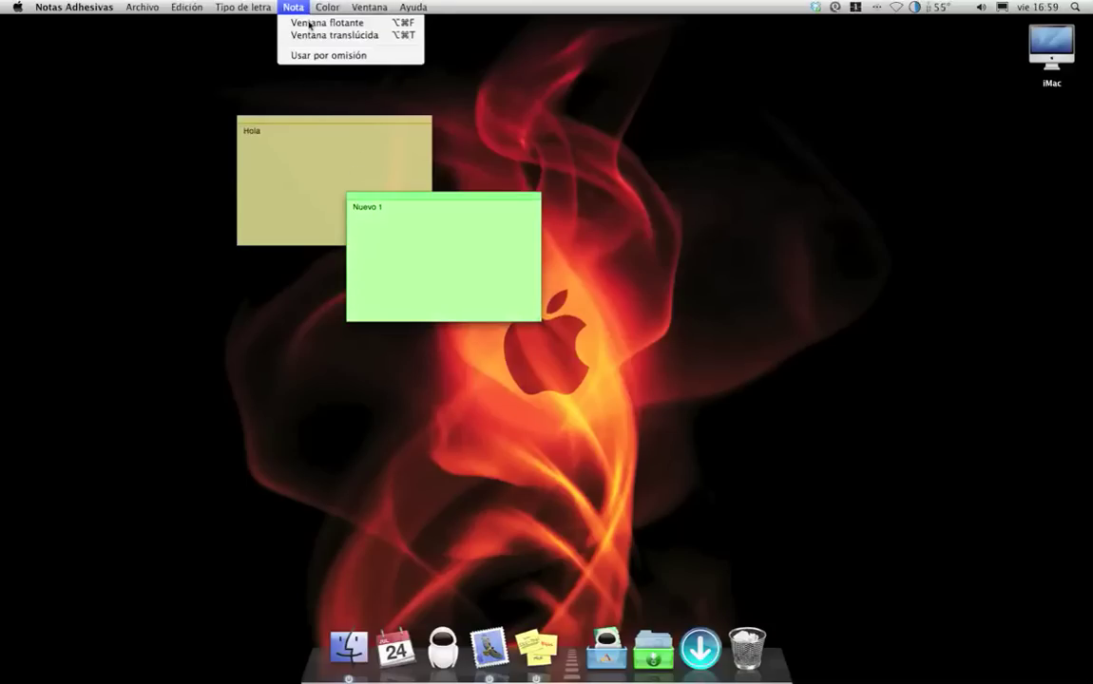
click(311, 23)
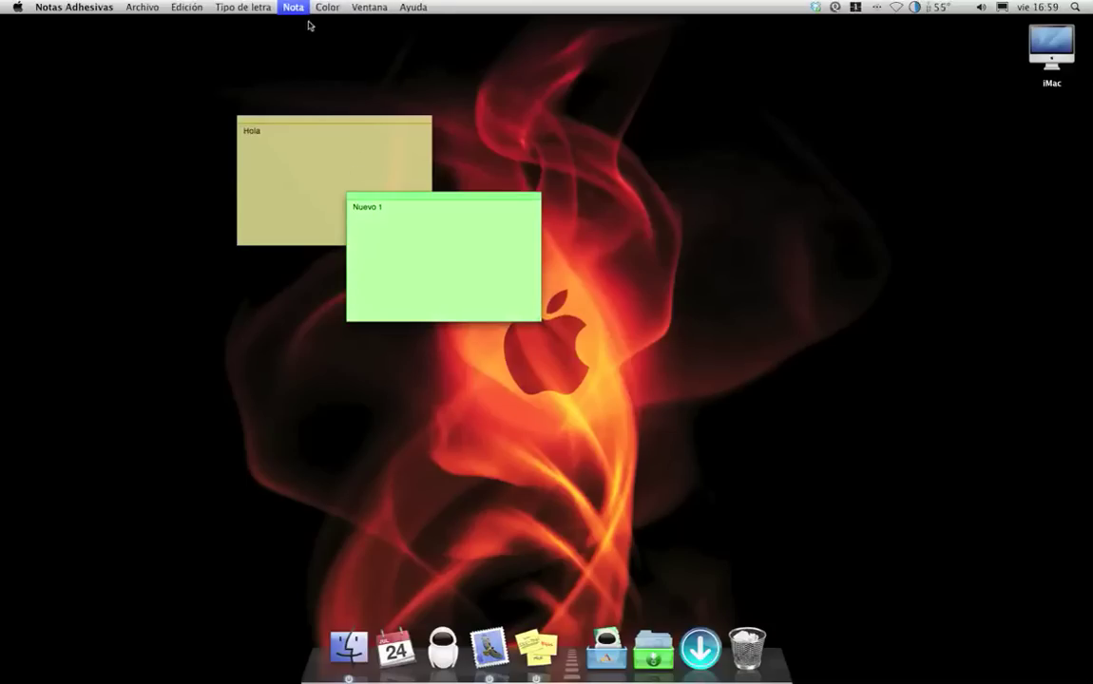
Switch to Finder and use its home folder window to compare how the floating and regular notes stack, closing the window when done.
click(348, 647)
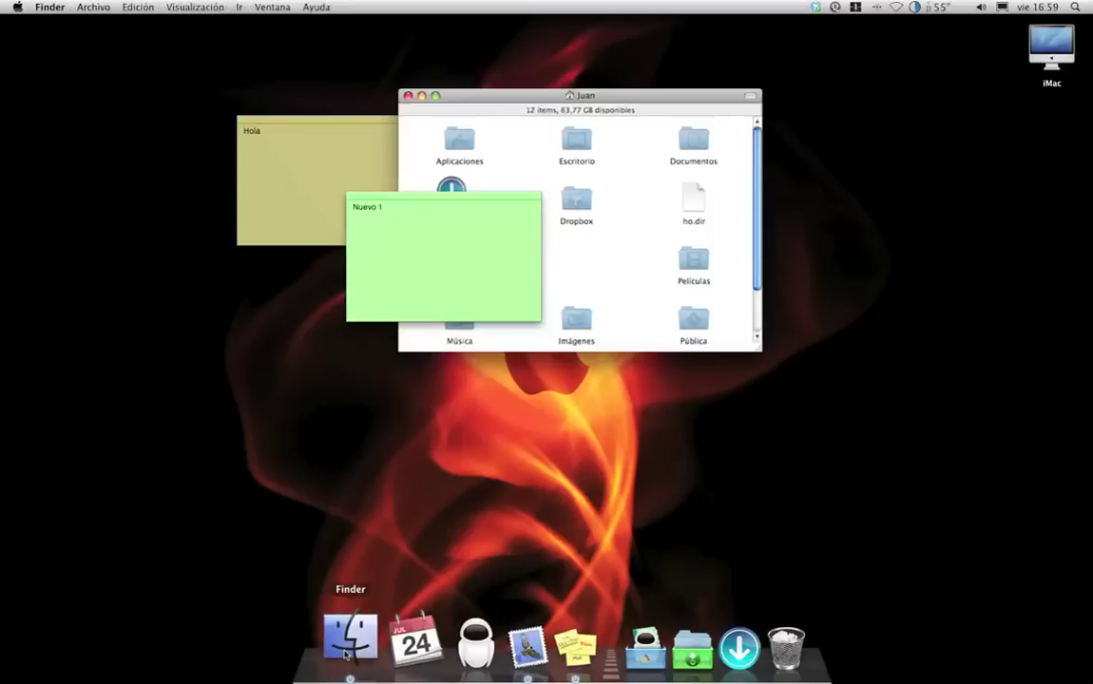
drag(508, 95, 342, 123)
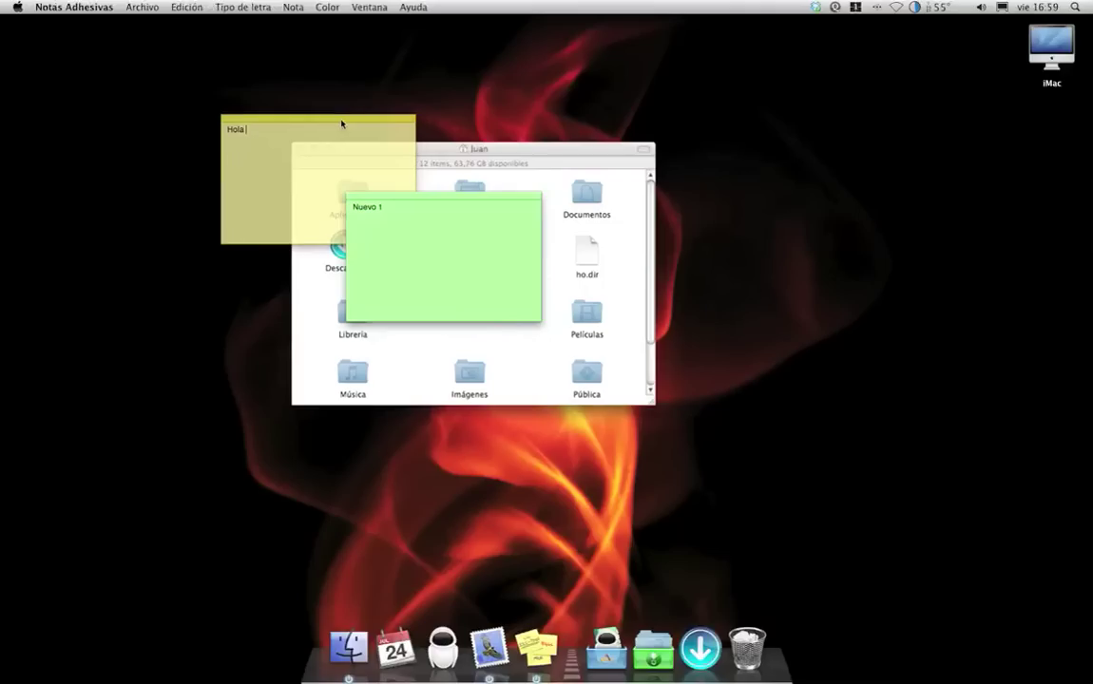
click(285, 7)
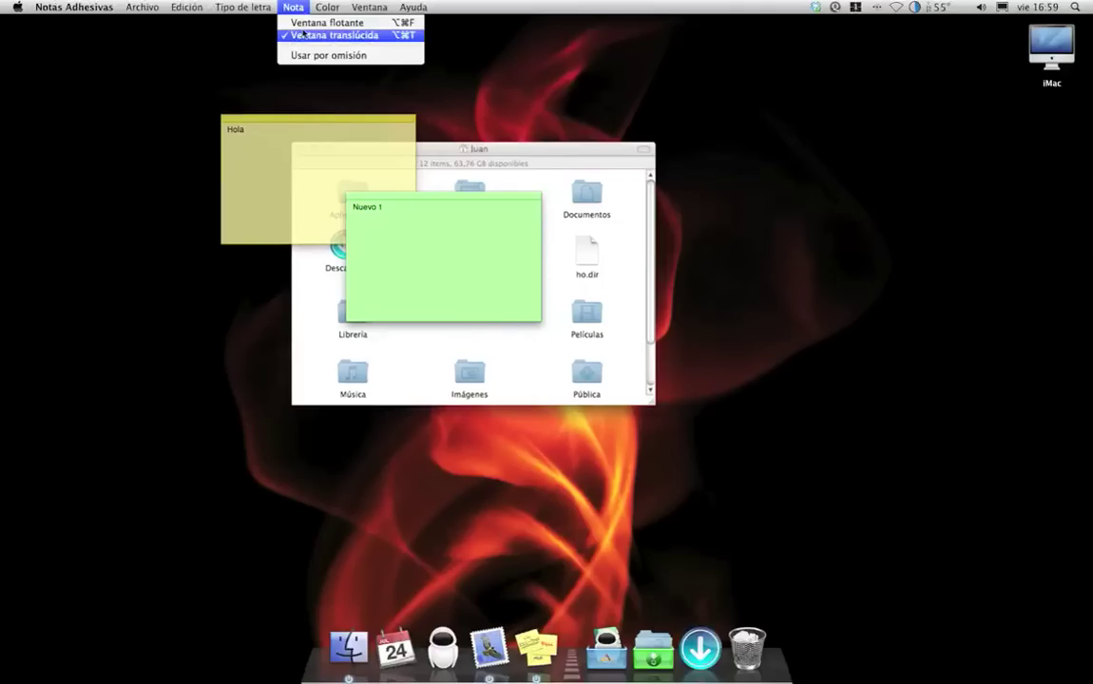
click(518, 154)
click(530, 154)
drag(530, 154, 508, 147)
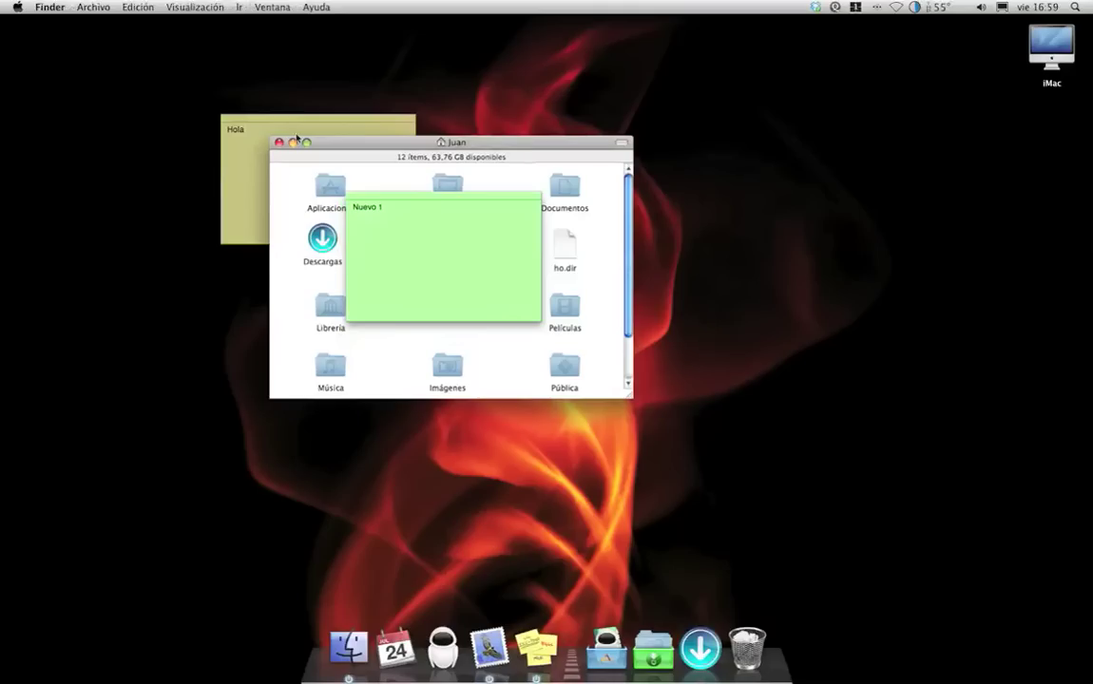
click(278, 141)
Make the "Nuevo 1" note translucent and move it further over the "Hola" note.
click(368, 193)
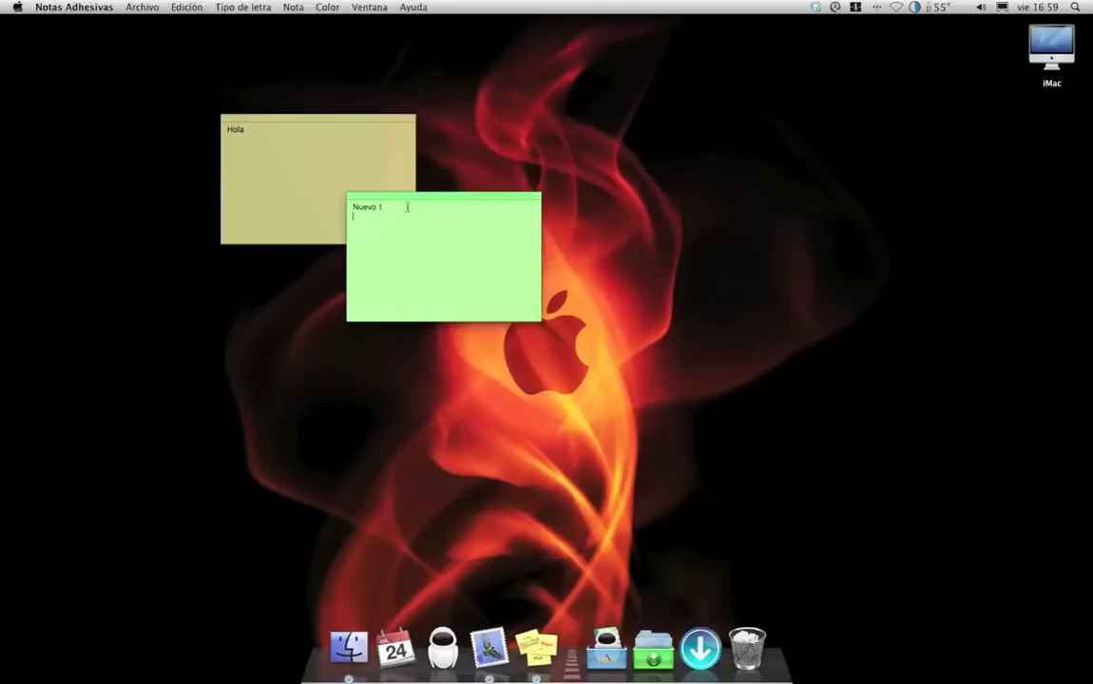
click(289, 7)
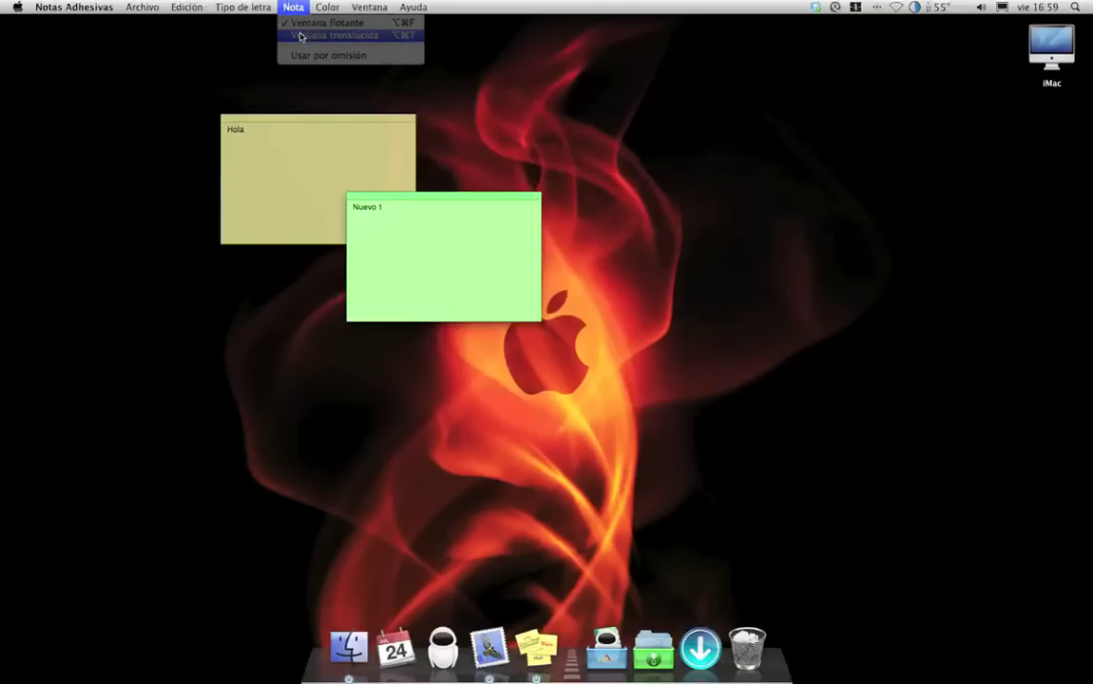
click(301, 36)
drag(473, 204, 440, 199)
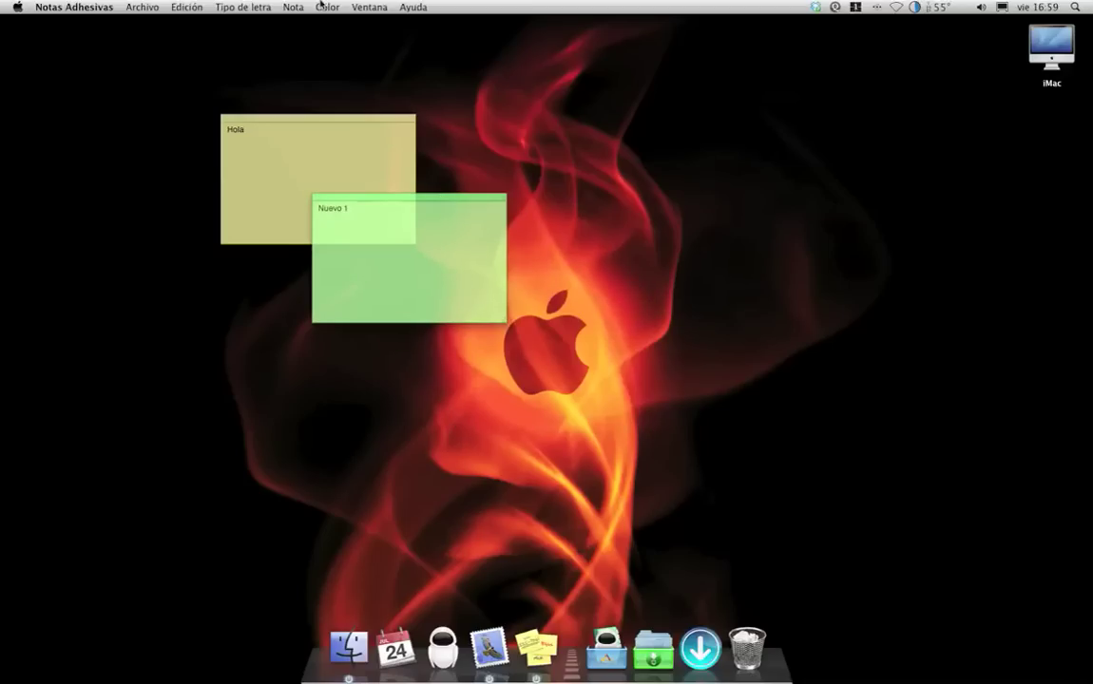
Format all the text in the "Nuevo 1" note as bold at size 18.
key(super+a)
click(242, 6)
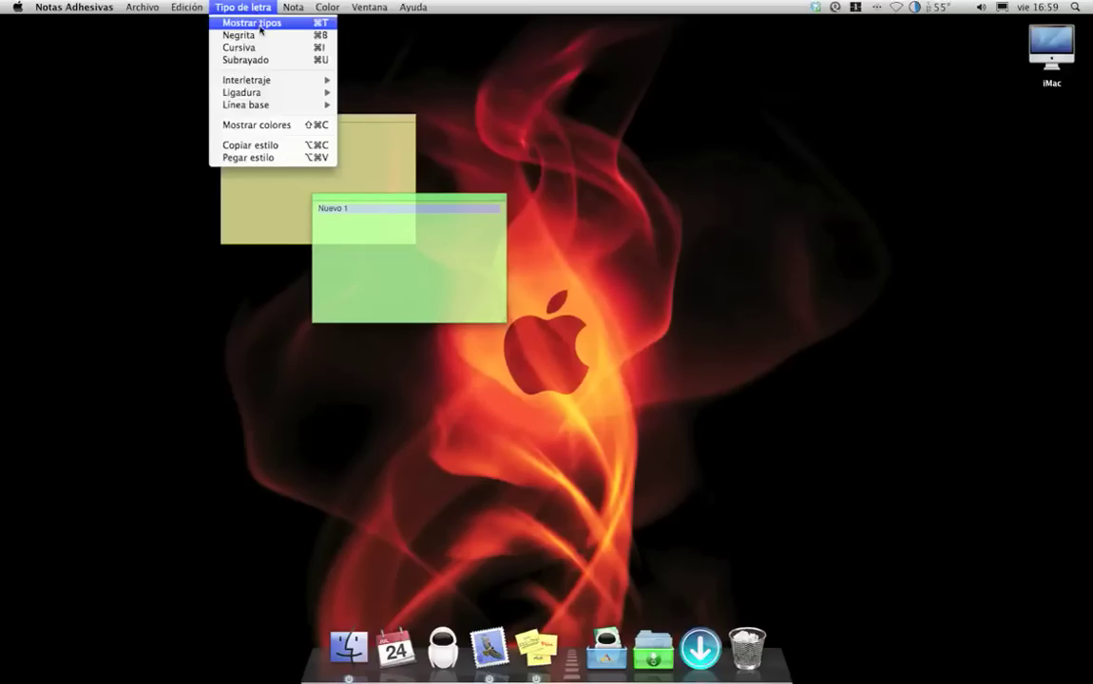
click(259, 29)
click(975, 484)
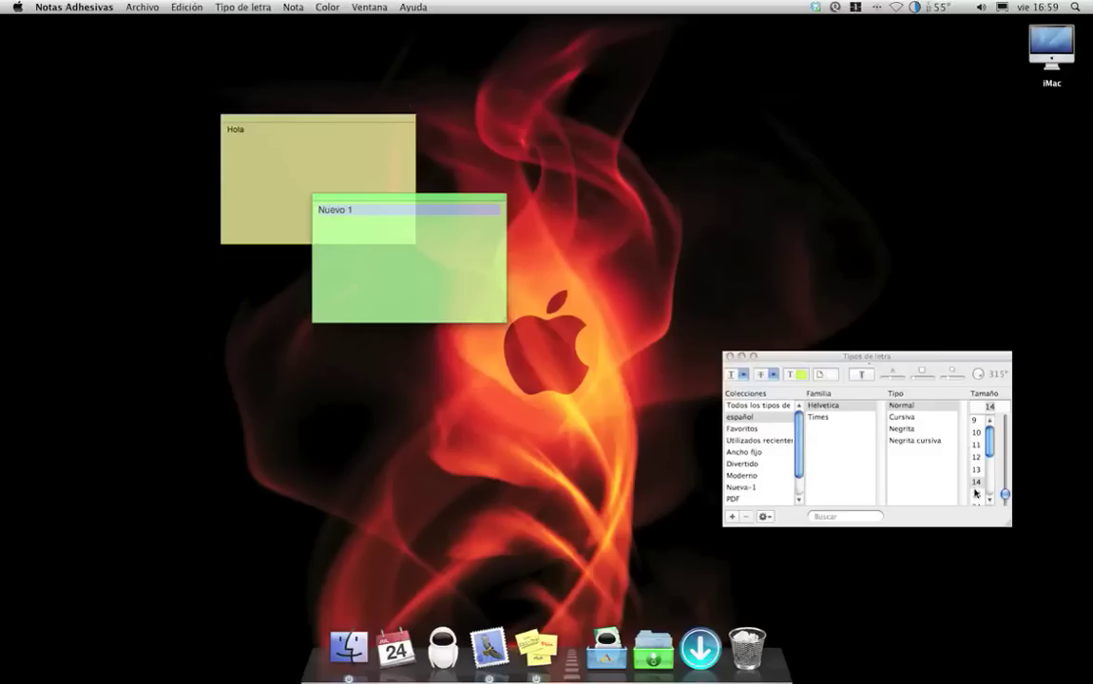
click(975, 494)
click(249, 7)
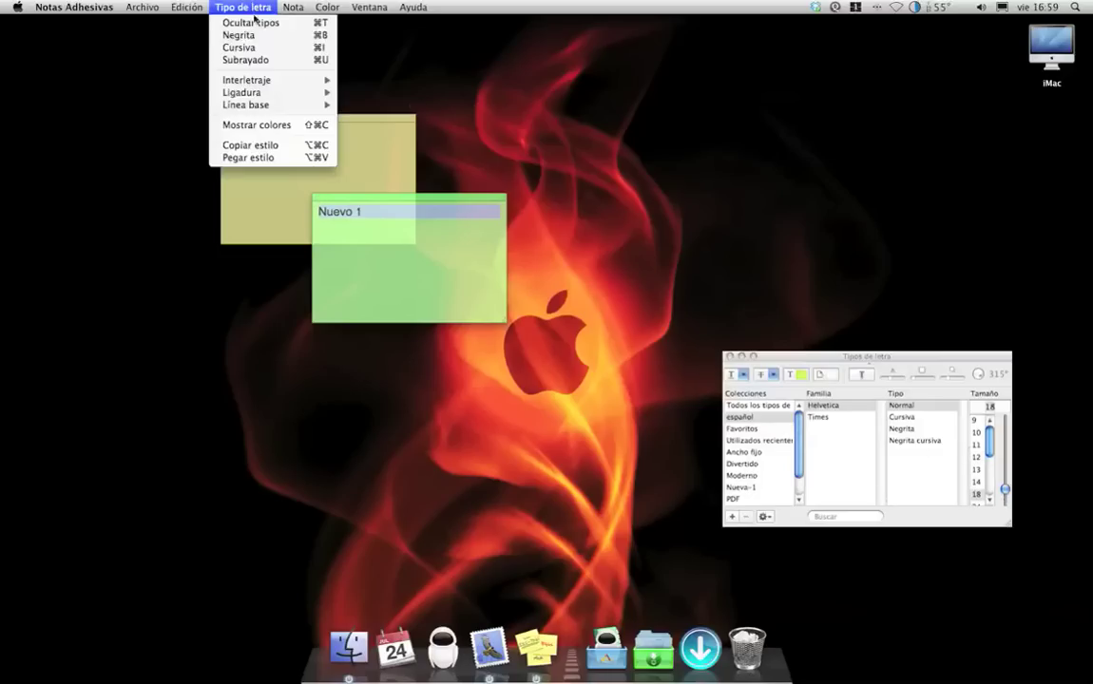
click(256, 36)
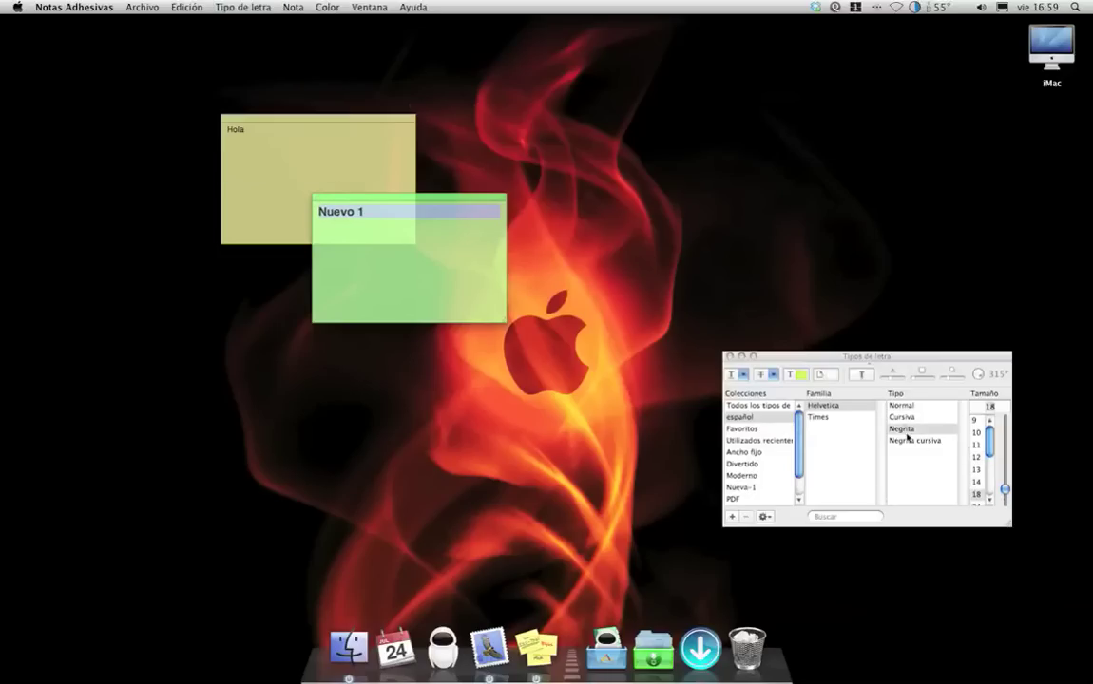
Examine the Interletraje, Ligadura and Línea base options for the "Nuevo 1" text.
click(253, 7)
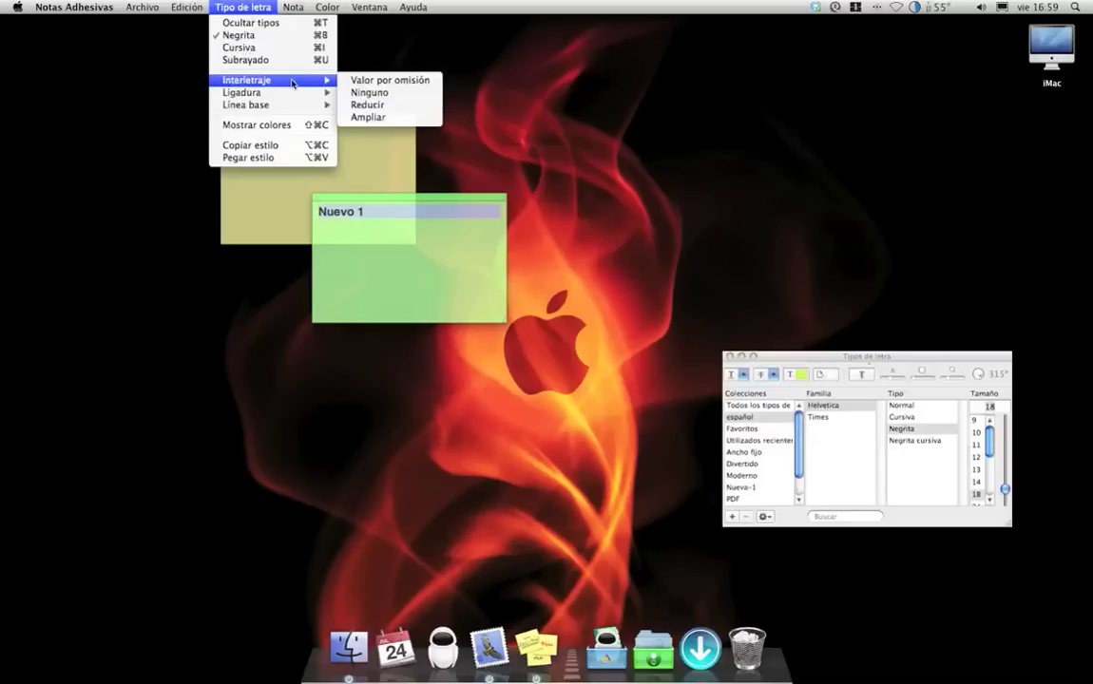
mouse_move(291, 93)
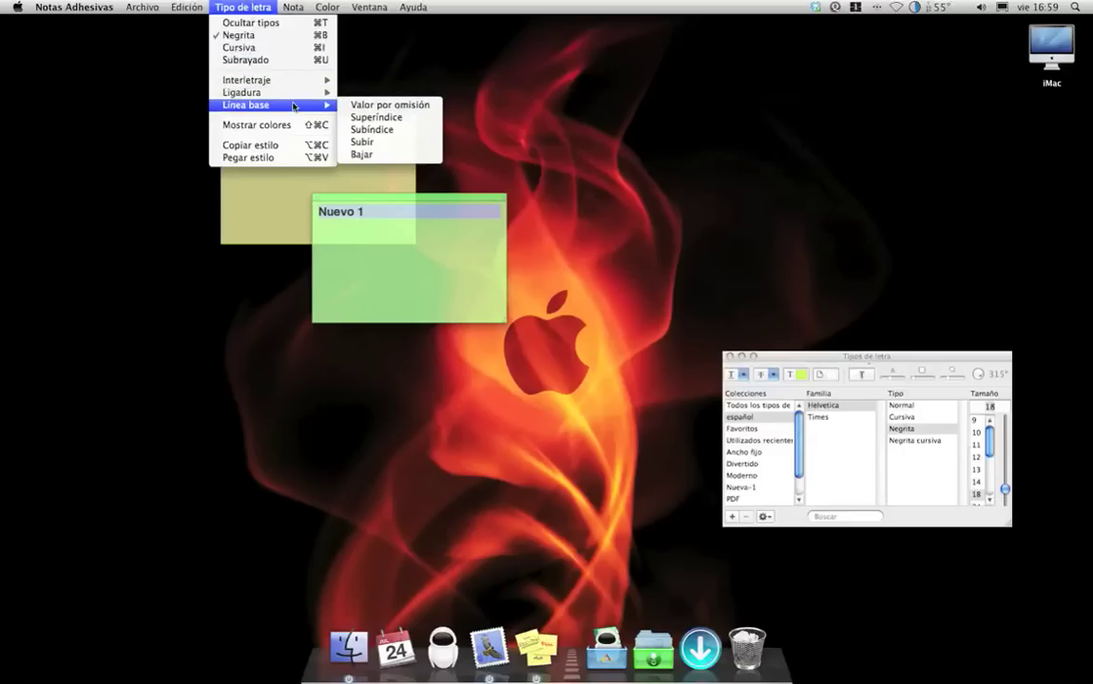
click(400, 120)
click(389, 220)
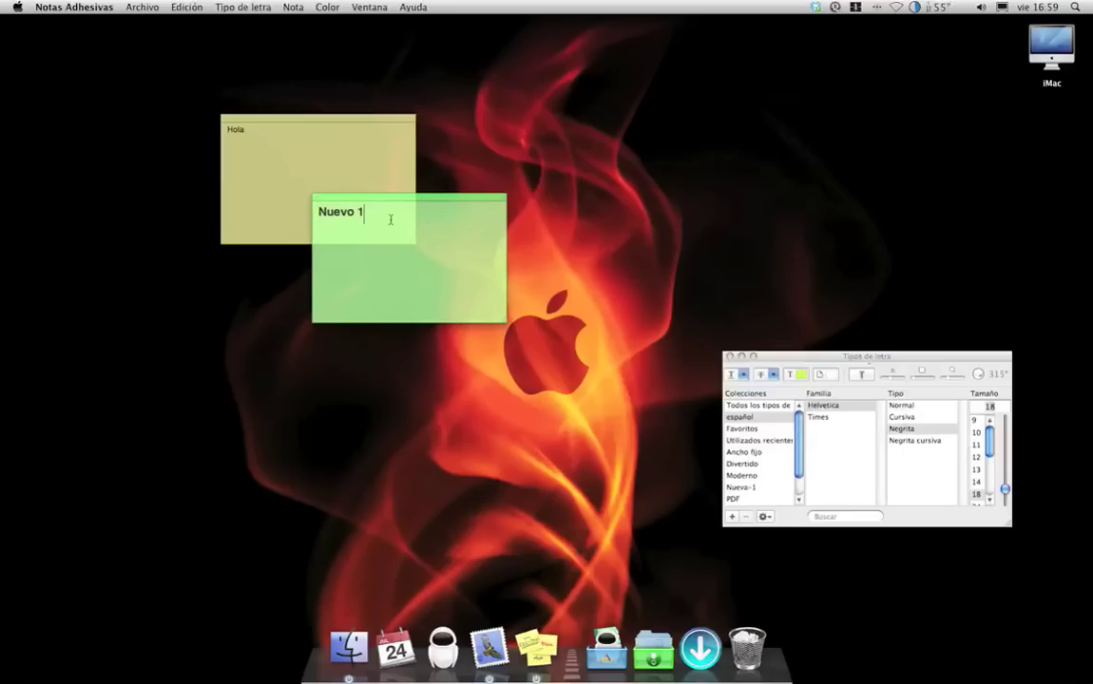
text(ds)
key(BackSpace)
key(BackSpace)
key(BackSpace)
Create an empty new note and place it beside the "Hola" note, level with its upper edge.
click(244, 8)
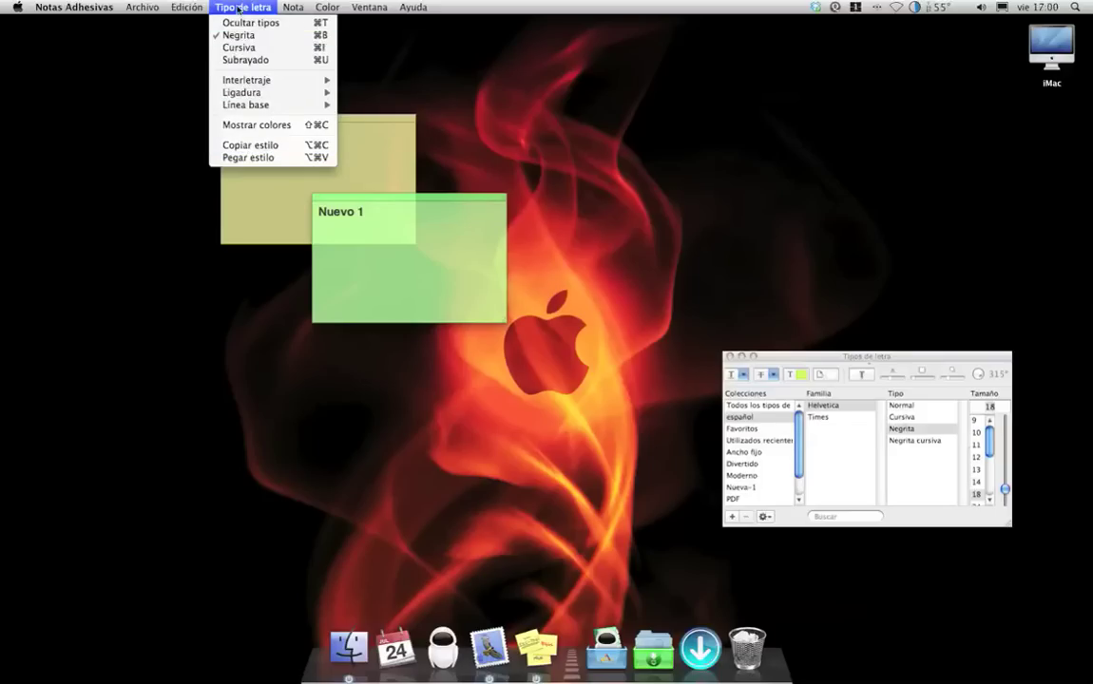
mouse_move(173, 11)
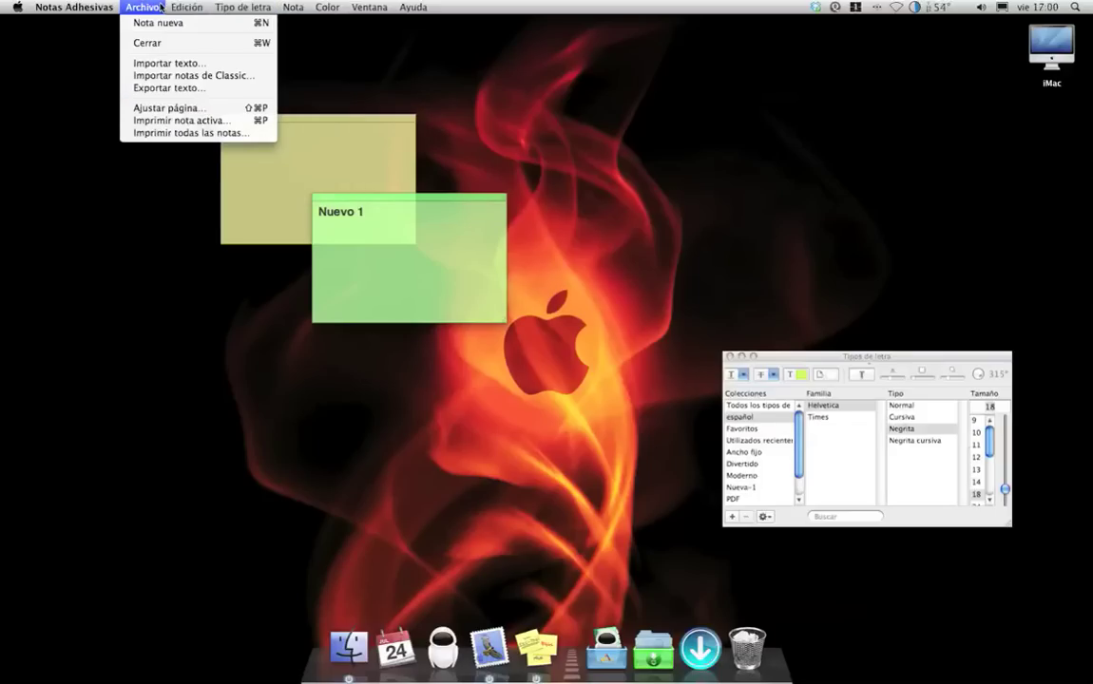
mouse_move(101, 8)
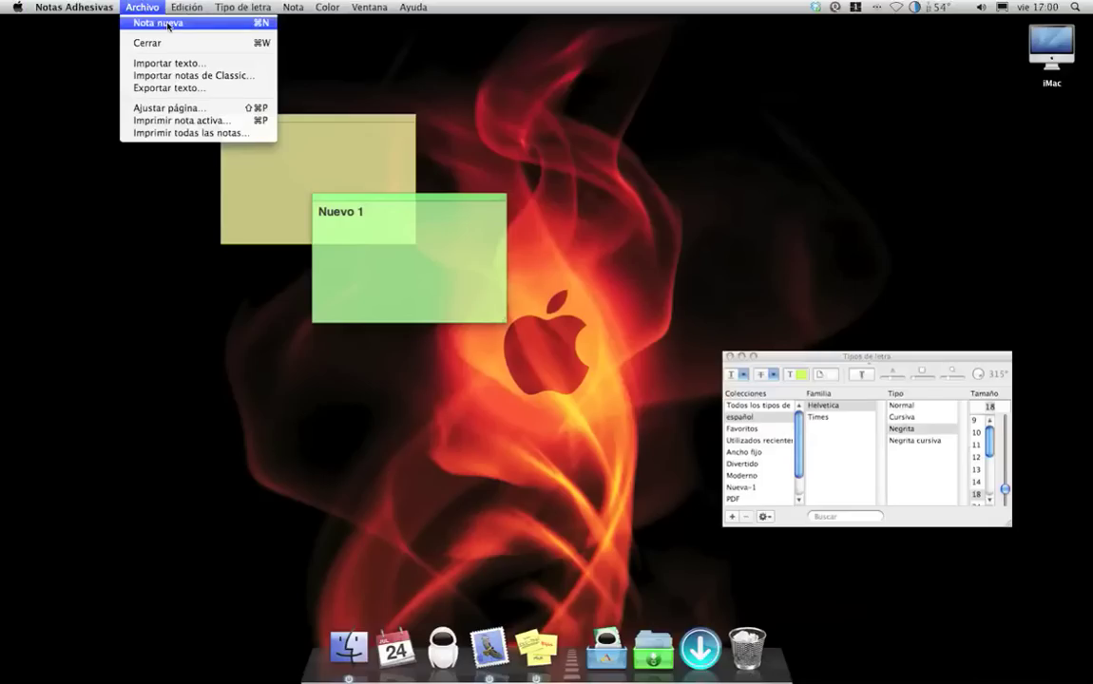
click(167, 26)
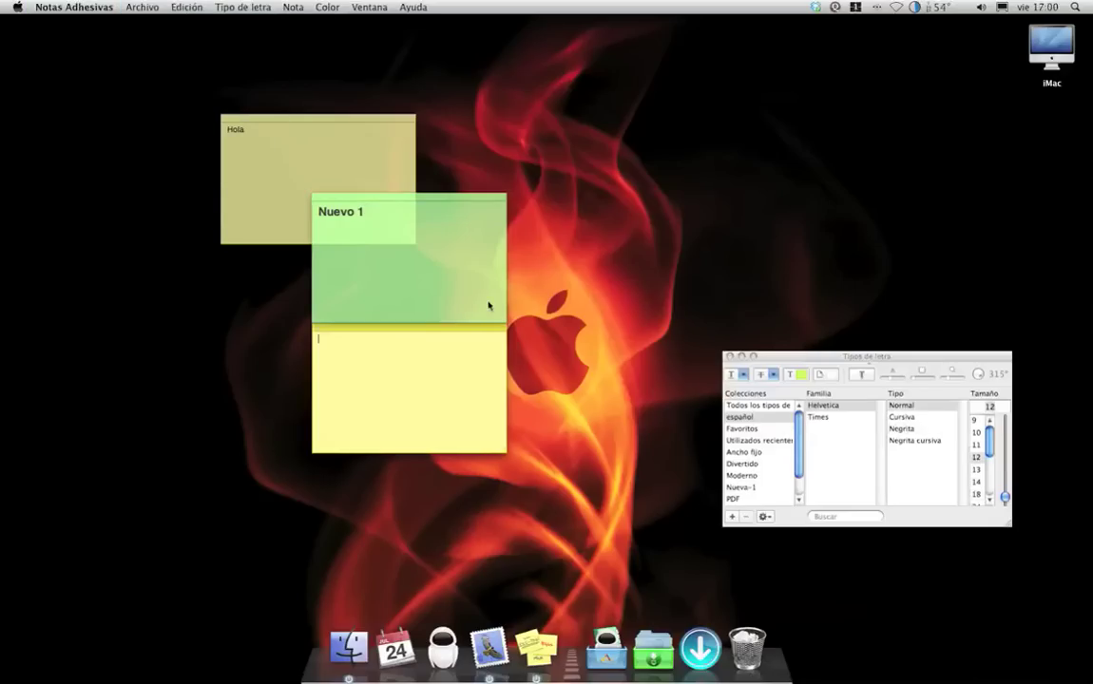
drag(448, 335, 566, 125)
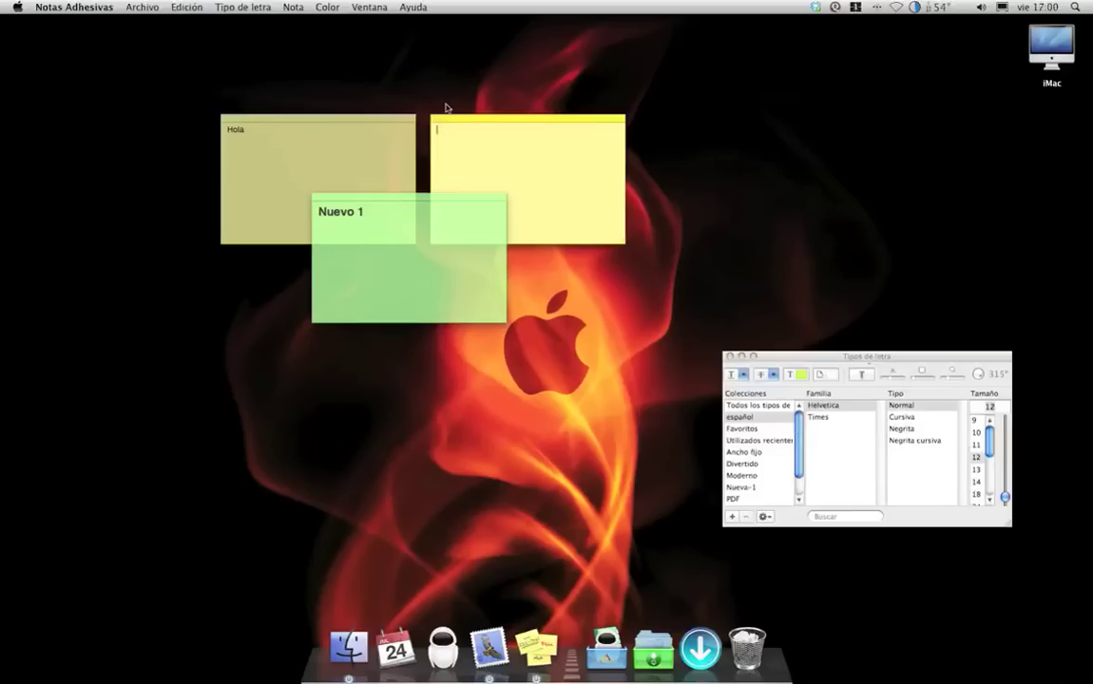
Arrange all the notes by color.
click(354, 6)
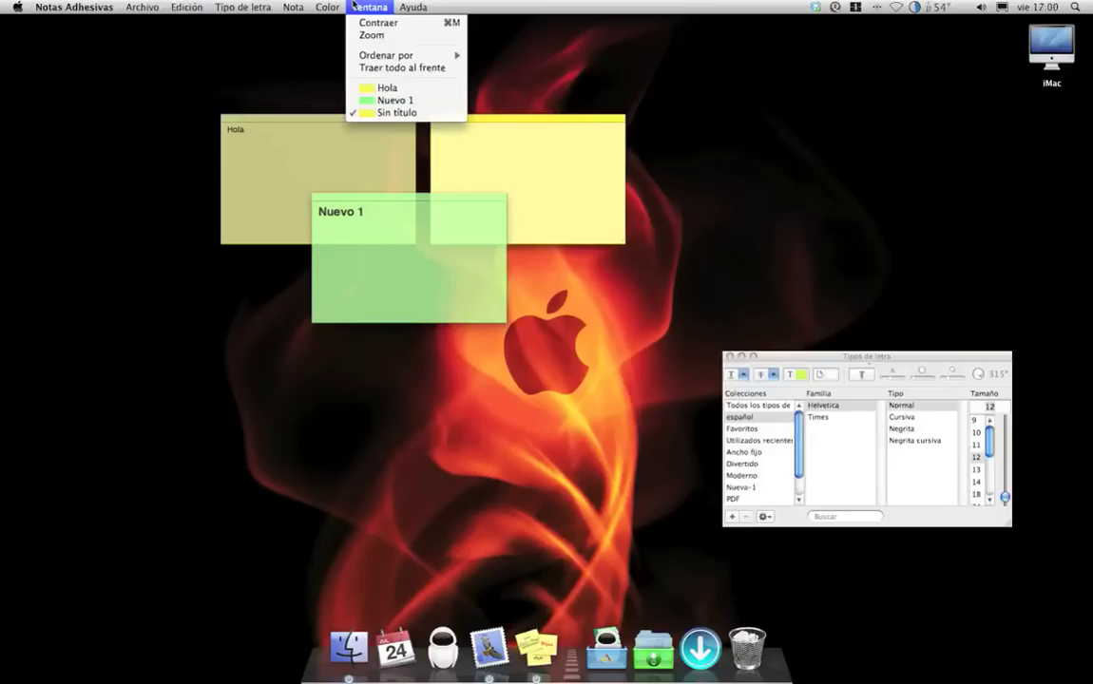
mouse_move(446, 55)
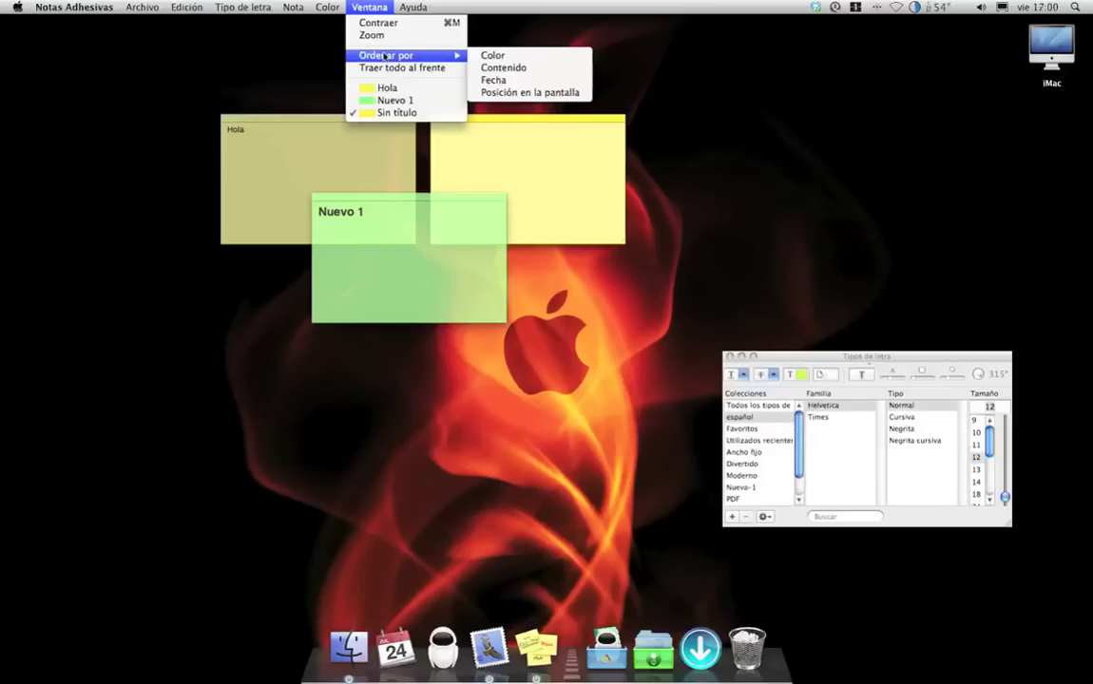
click(520, 57)
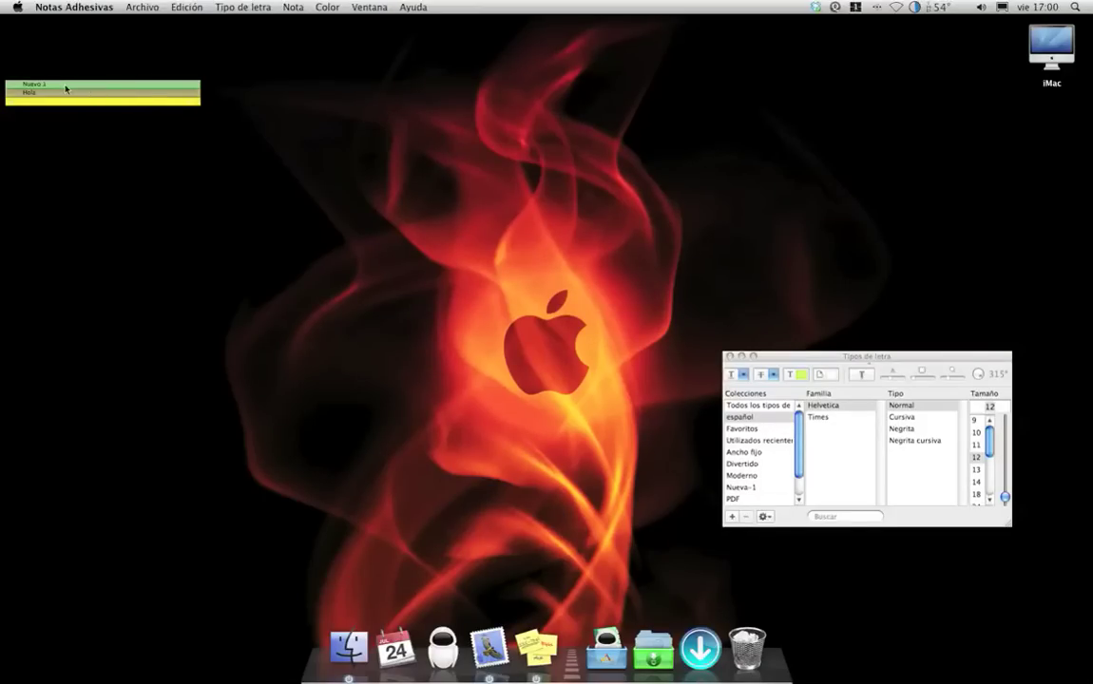
Arrange all the notes by content (Contenido).
mouse_move(92, 91)
click(323, 7)
mouse_move(413, 55)
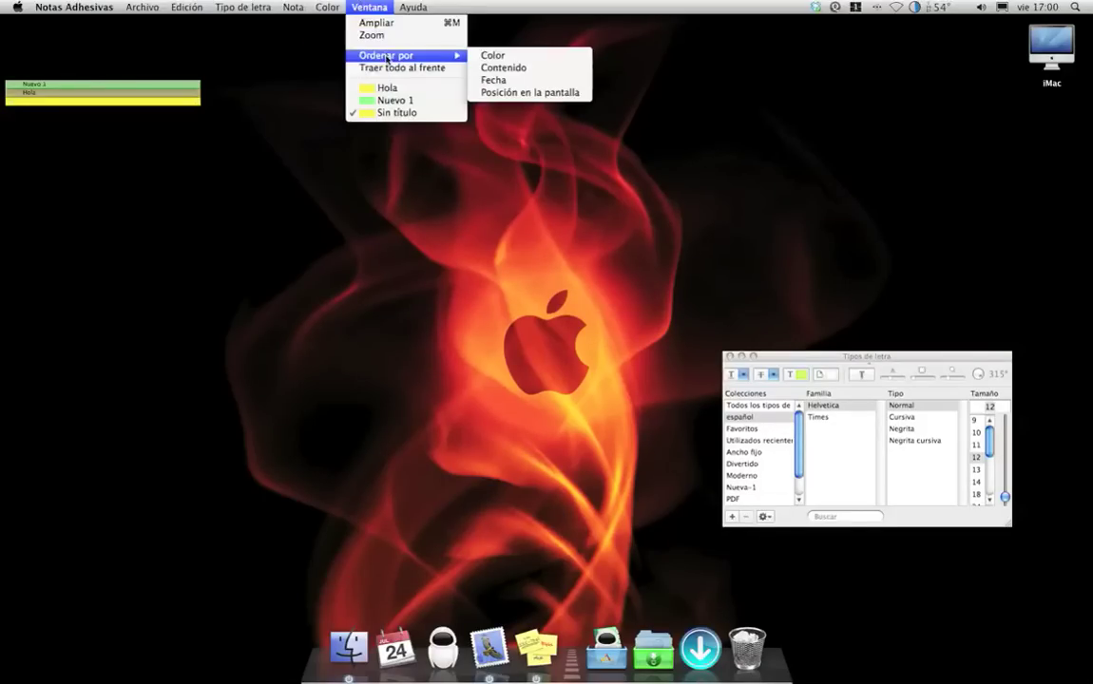
click(533, 72)
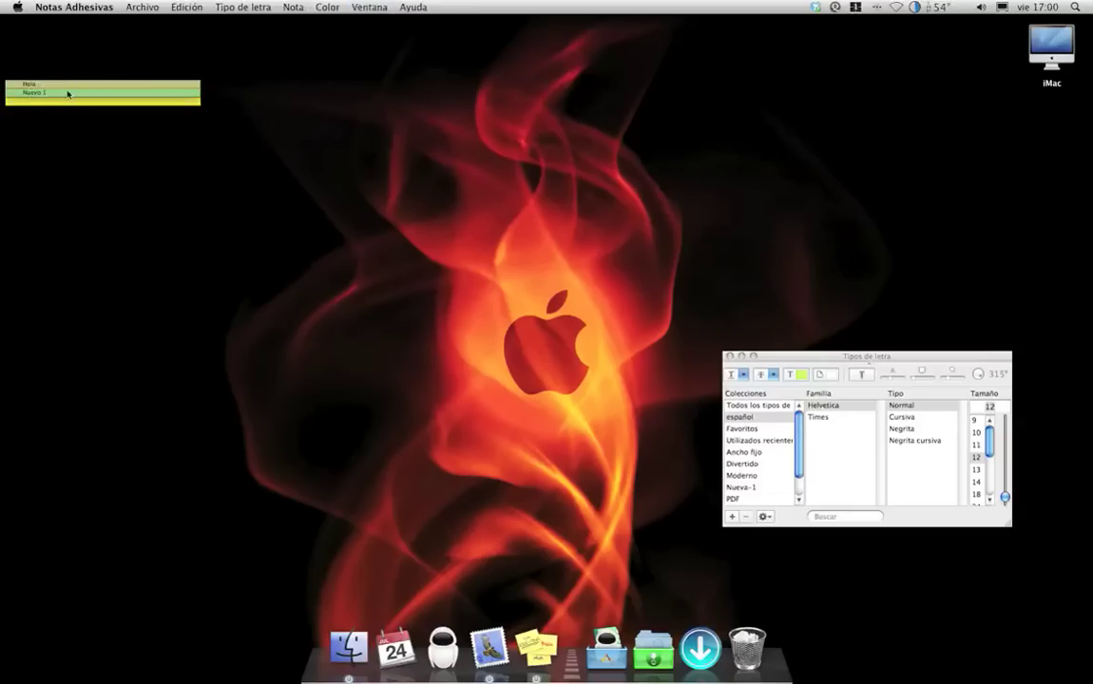
Arrange all the notes by date (Fecha) and make the "Hola" note active.
click(368, 7)
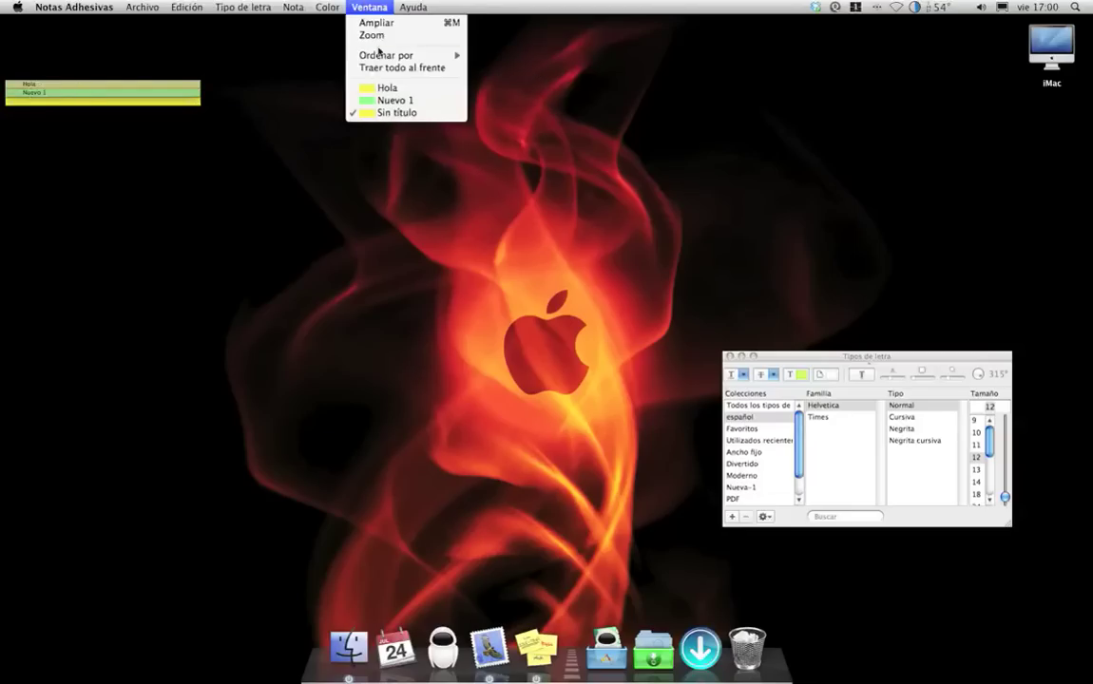
mouse_move(382, 57)
click(501, 82)
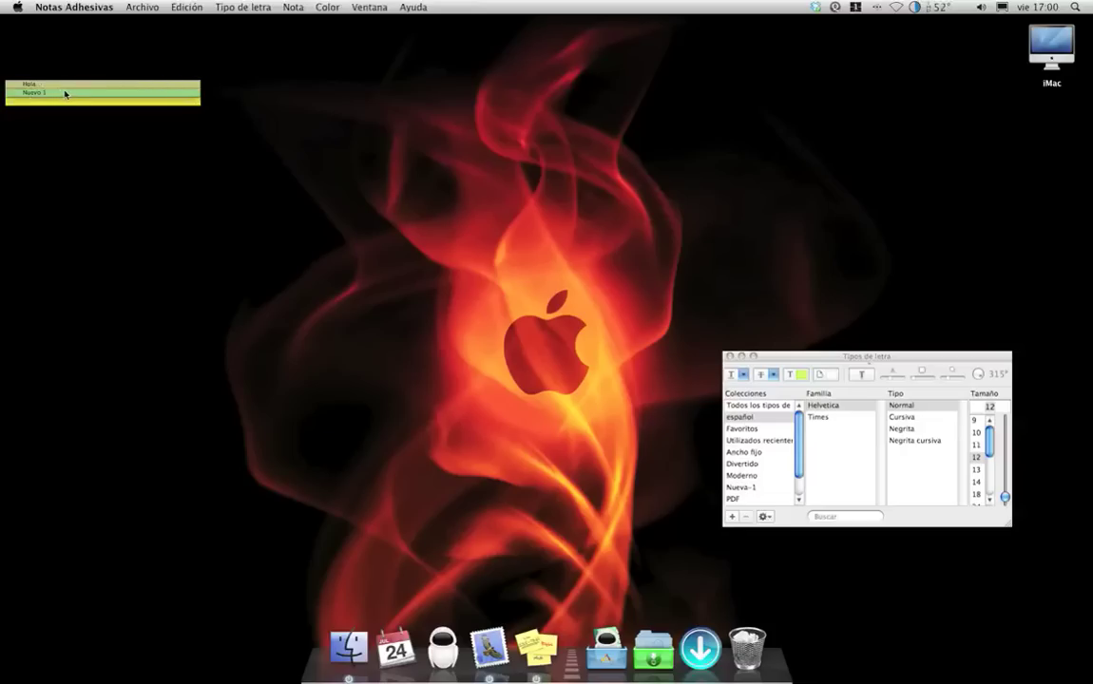
click(39, 87)
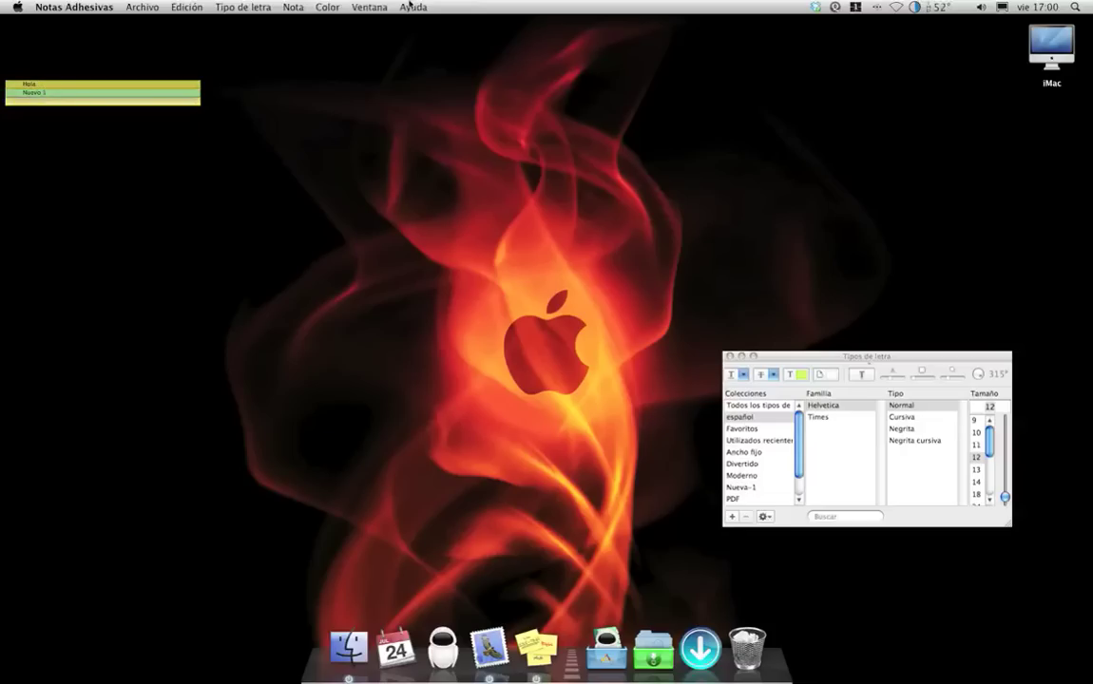
Arrange the stacked notes by their position on the screen (Posición en la pantalla).
click(350, 6)
mouse_move(354, 56)
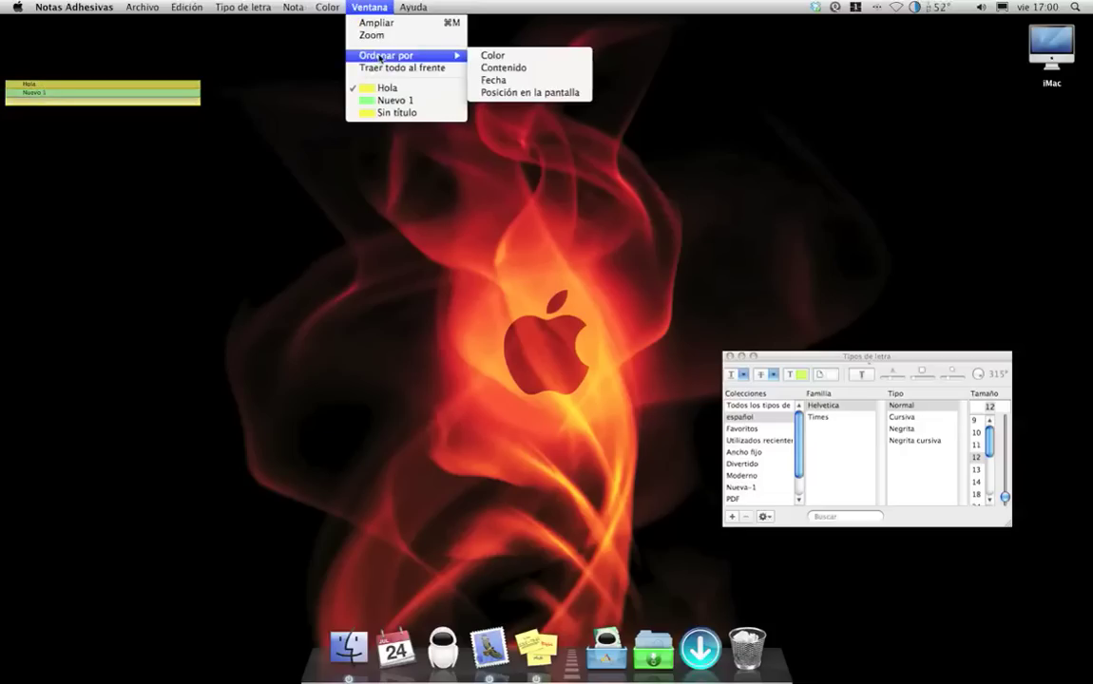
click(568, 93)
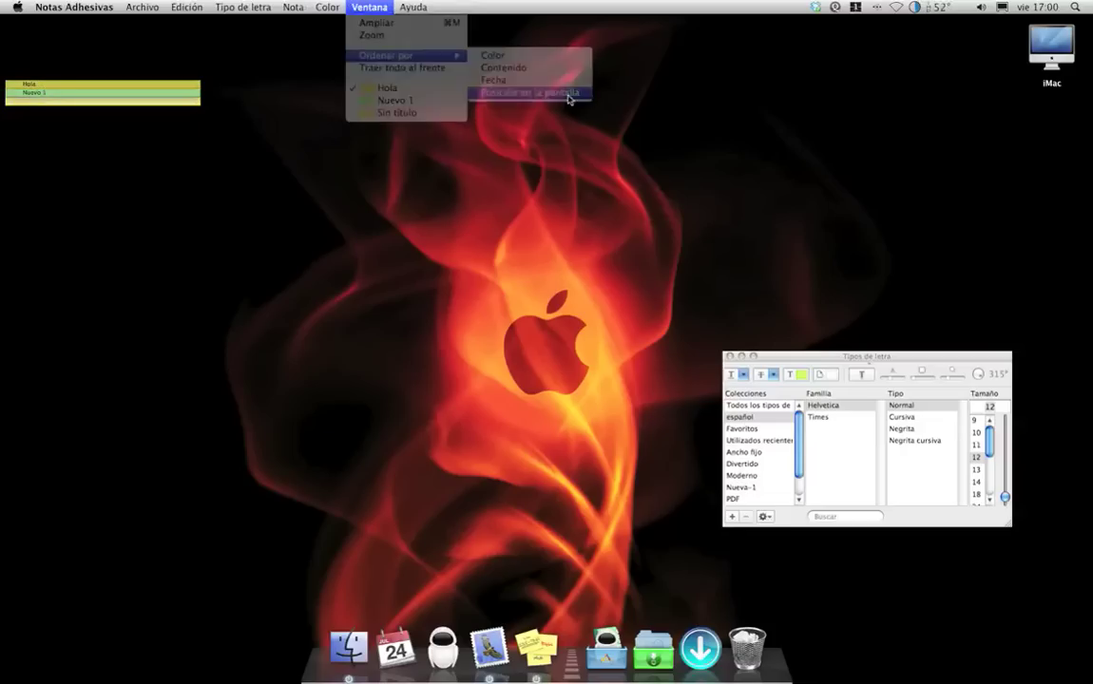
Scatter the three collapsed notes over the desktop, with "Nuevo 1" and the empty note on opposite sides and "Hola" between and below them.
drag(116, 81, 480, 79)
drag(162, 92, 273, 296)
drag(189, 102, 879, 302)
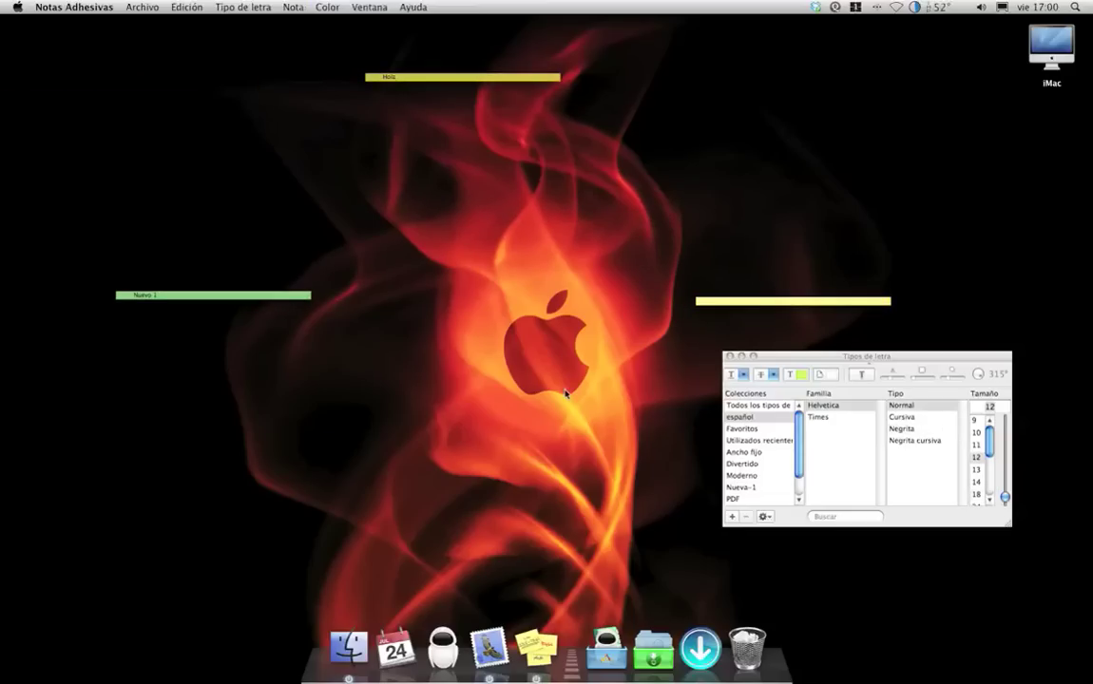
drag(478, 85, 514, 447)
Arrange the scattered notes by Posición en la pantalla.
click(326, 7)
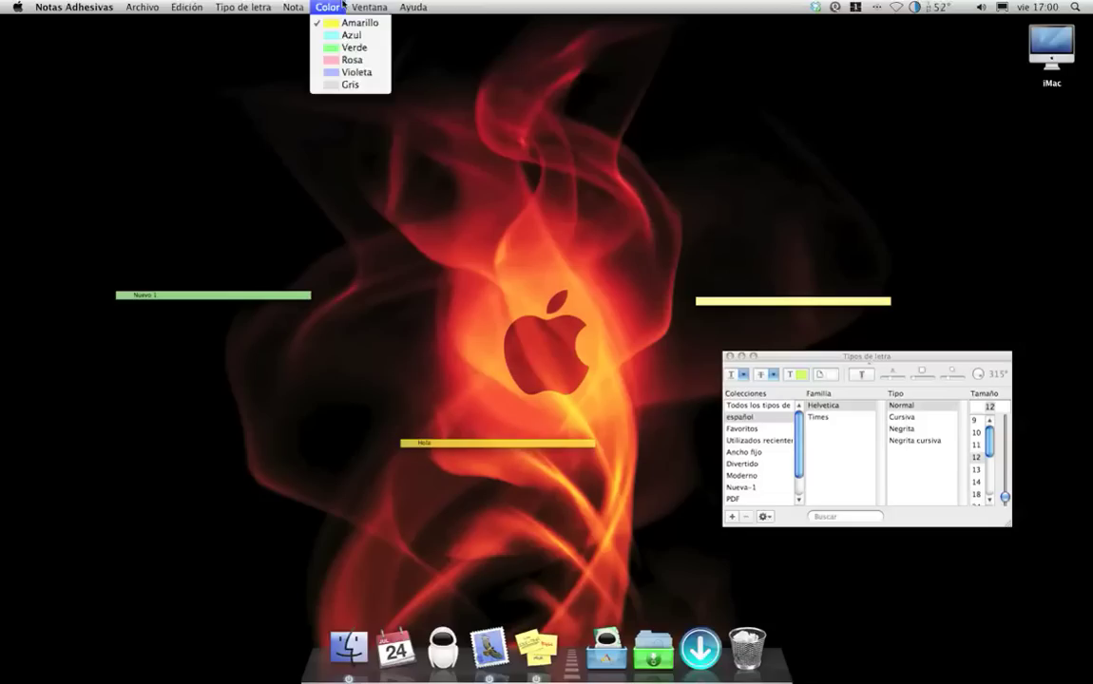
mouse_move(370, 7)
mouse_move(418, 55)
click(547, 95)
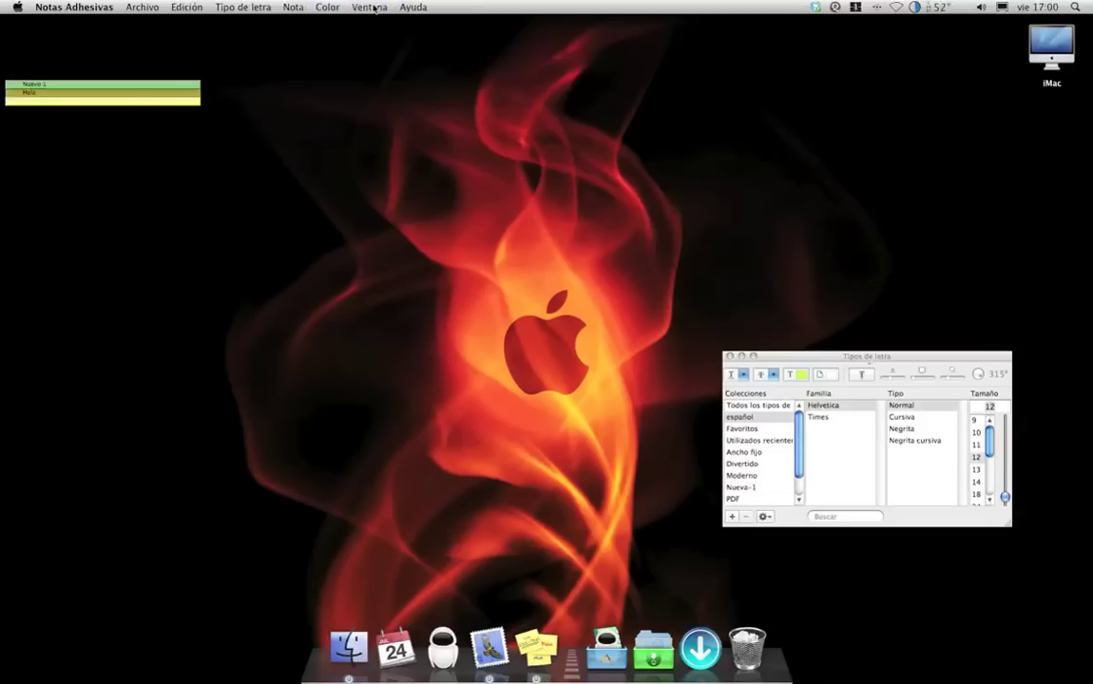
Move the "Nuevo 1" and "Hola" notes out of the stack and try the Zoom and Ampliar commands on "Hola".
drag(133, 84, 569, 99)
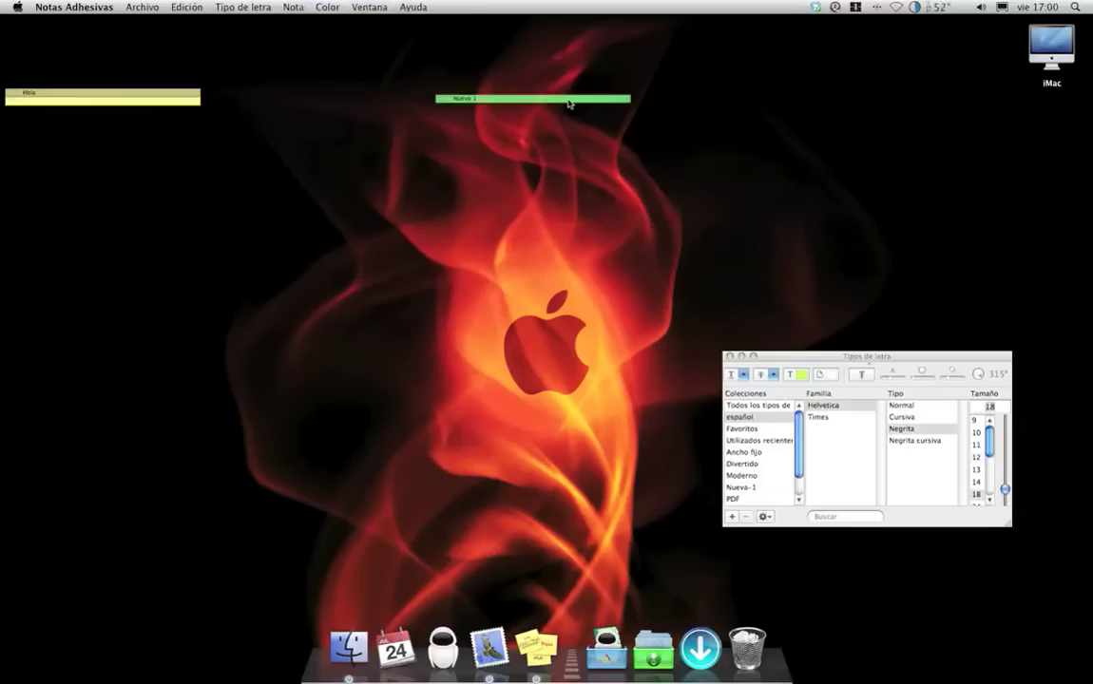
drag(171, 92, 461, 220)
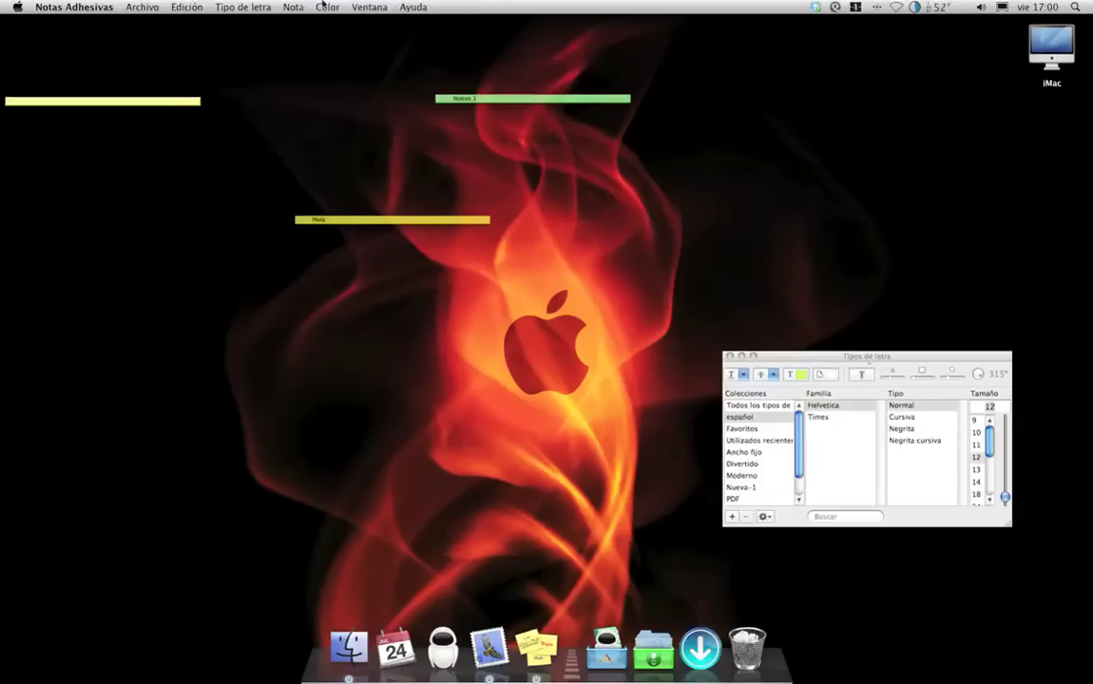
click(358, 6)
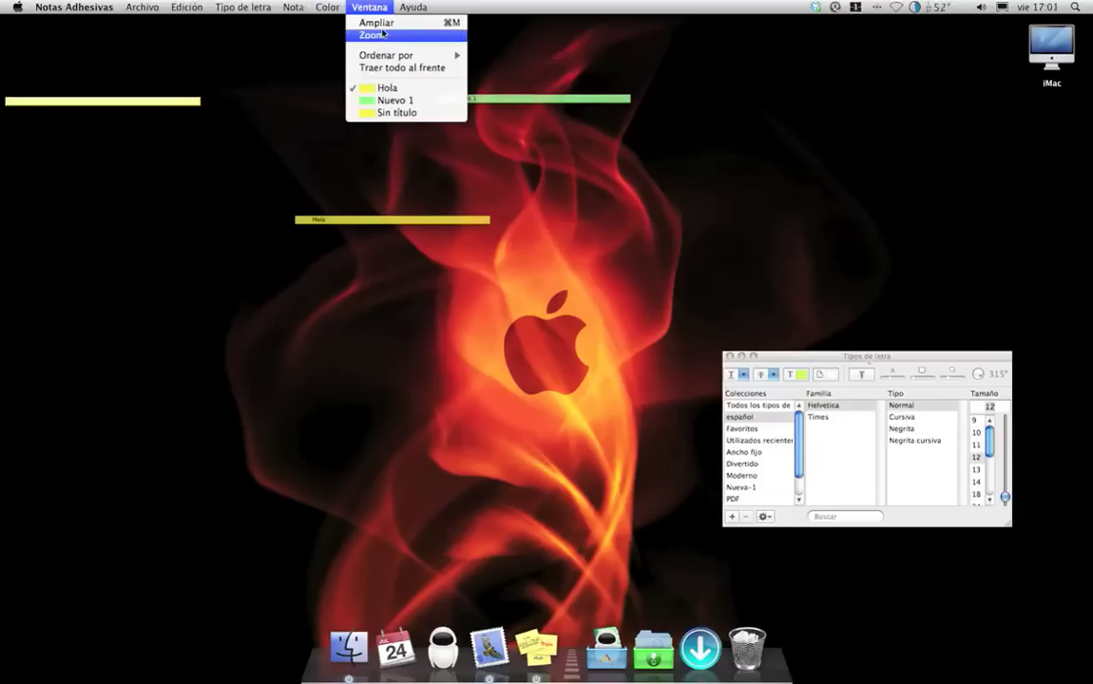
click(381, 32)
click(348, 7)
click(383, 24)
Stack the collapsed notes by hand with "Hola" first, "Nuevo 1" below it and the empty note last, and close the Tipos de letra window.
drag(403, 219, 112, 45)
drag(604, 102, 172, 58)
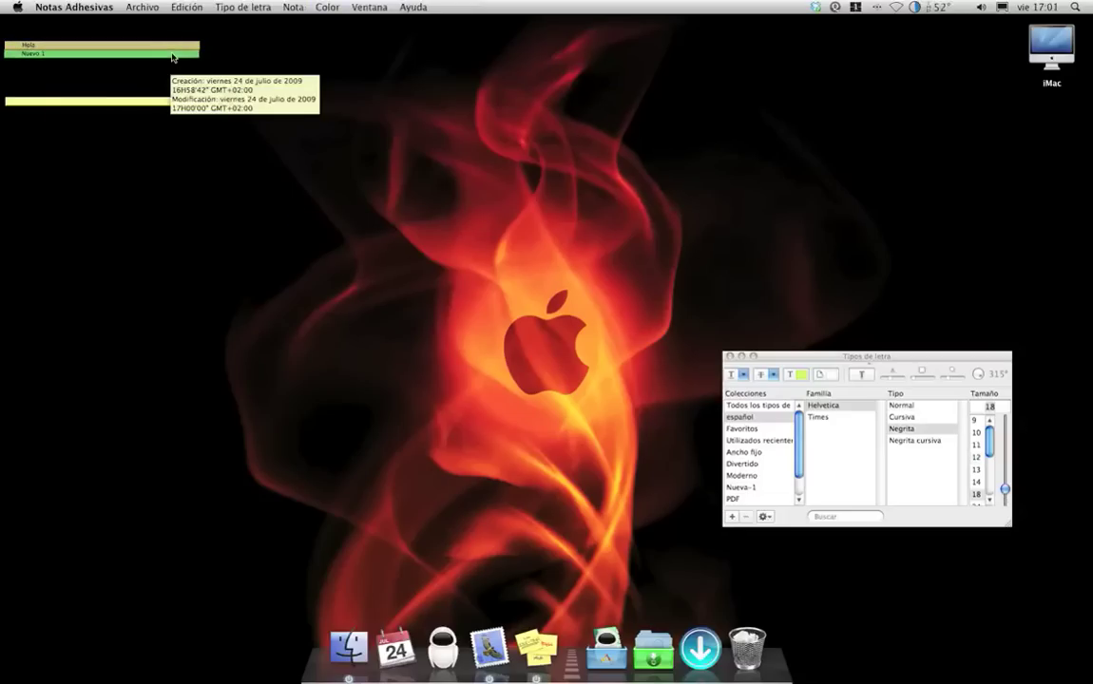
click(167, 61)
drag(165, 63, 166, 66)
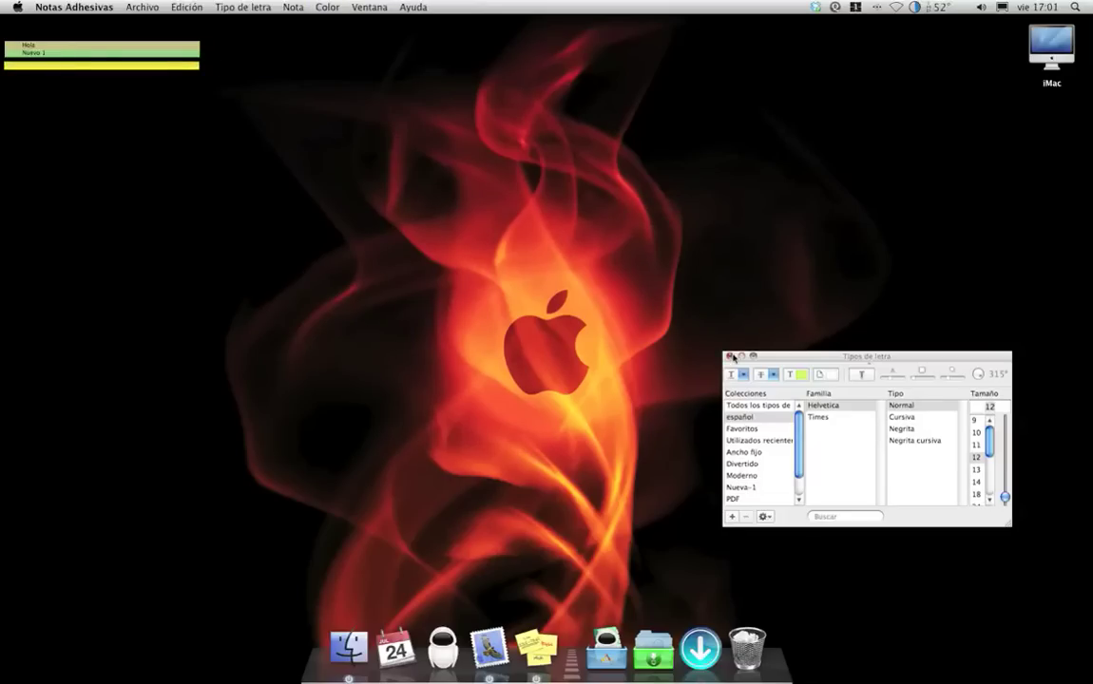
click(729, 356)
Spread the three notes across the desktop with "Nuevo 1" between the empty note and "Hola", and expand each one.
drag(138, 51, 538, 211)
double_click(531, 211)
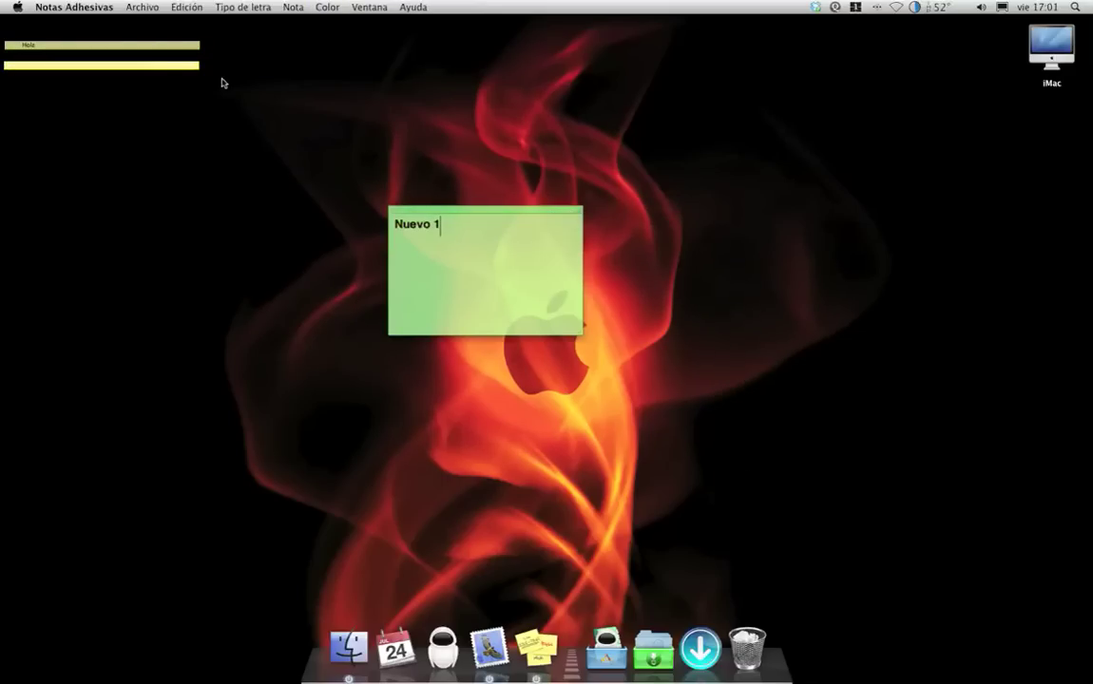
drag(163, 65, 253, 149)
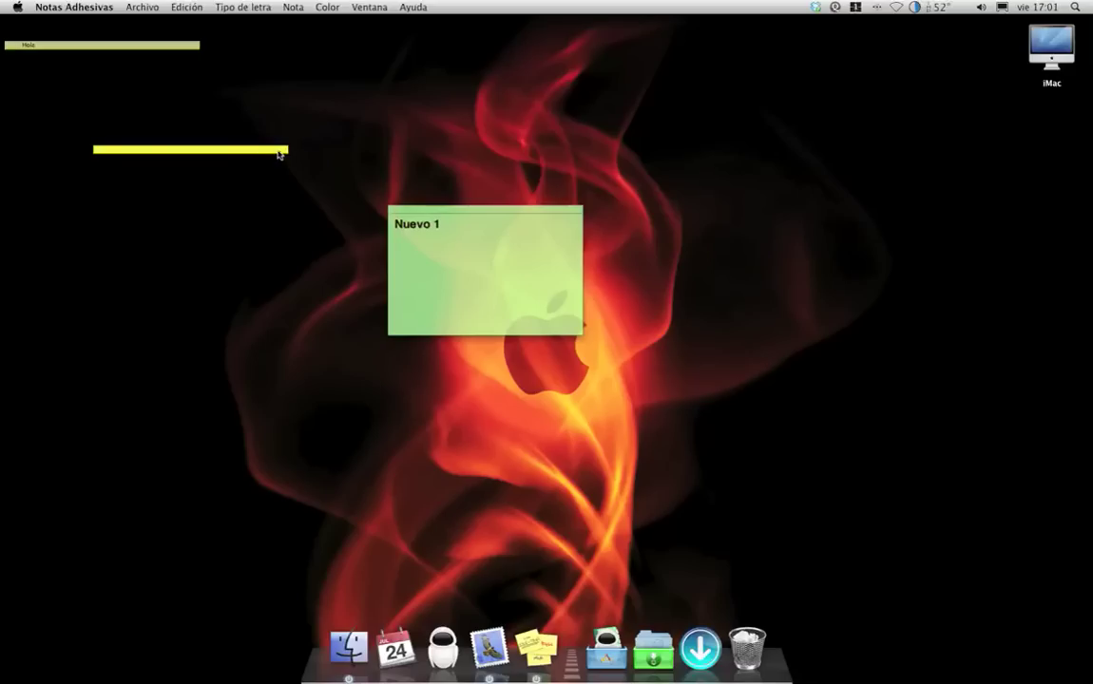
double_click(279, 154)
drag(170, 47, 797, 168)
double_click(764, 205)
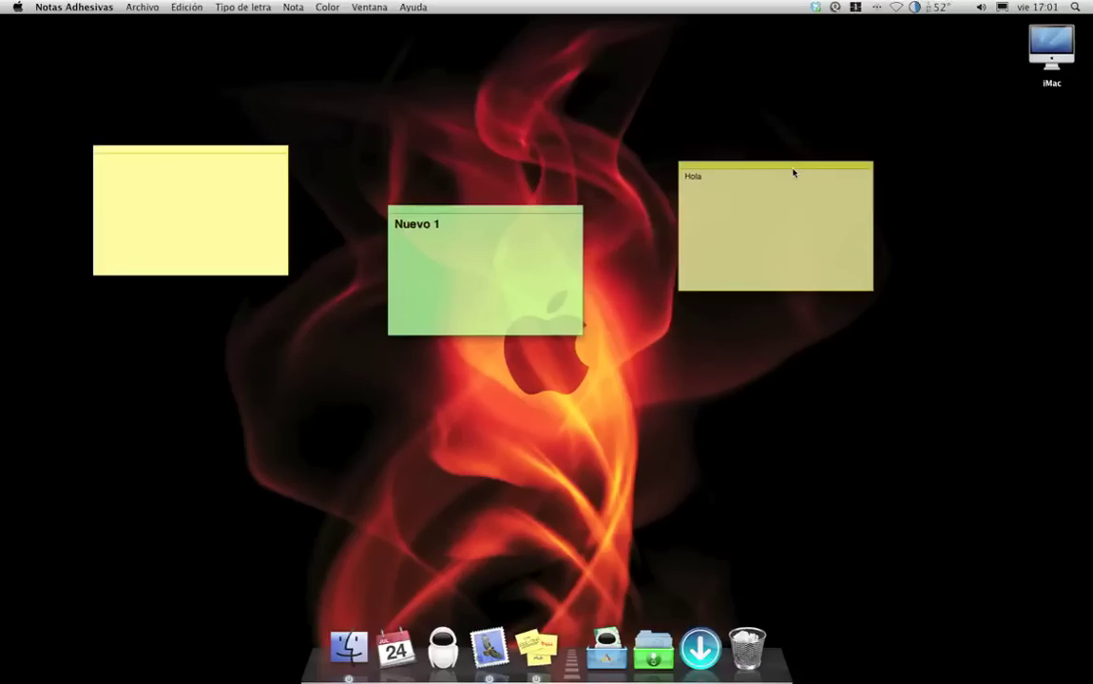
mouse_move(793, 172)
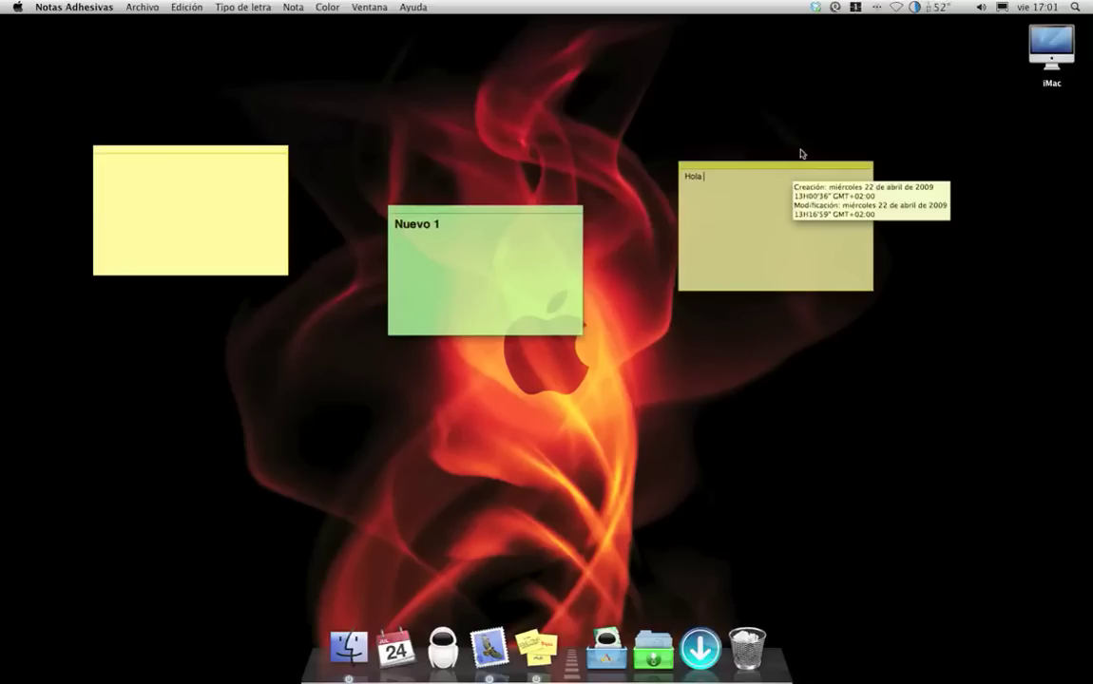